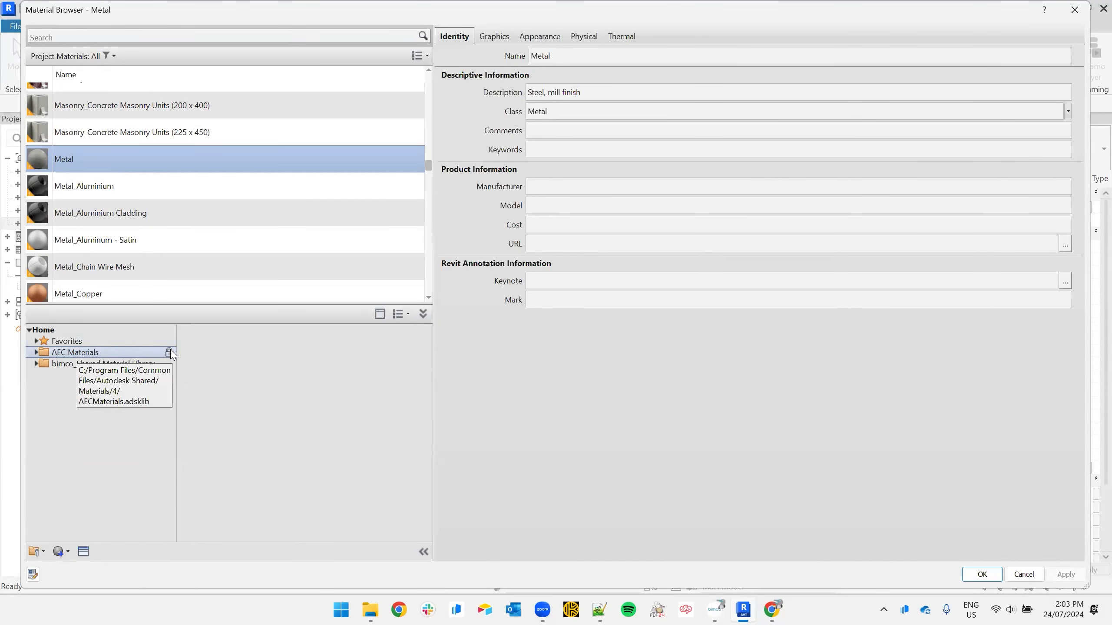
# Show the materials contained in the AEC Materials library
pyautogui.scroll(1, 135, 73)
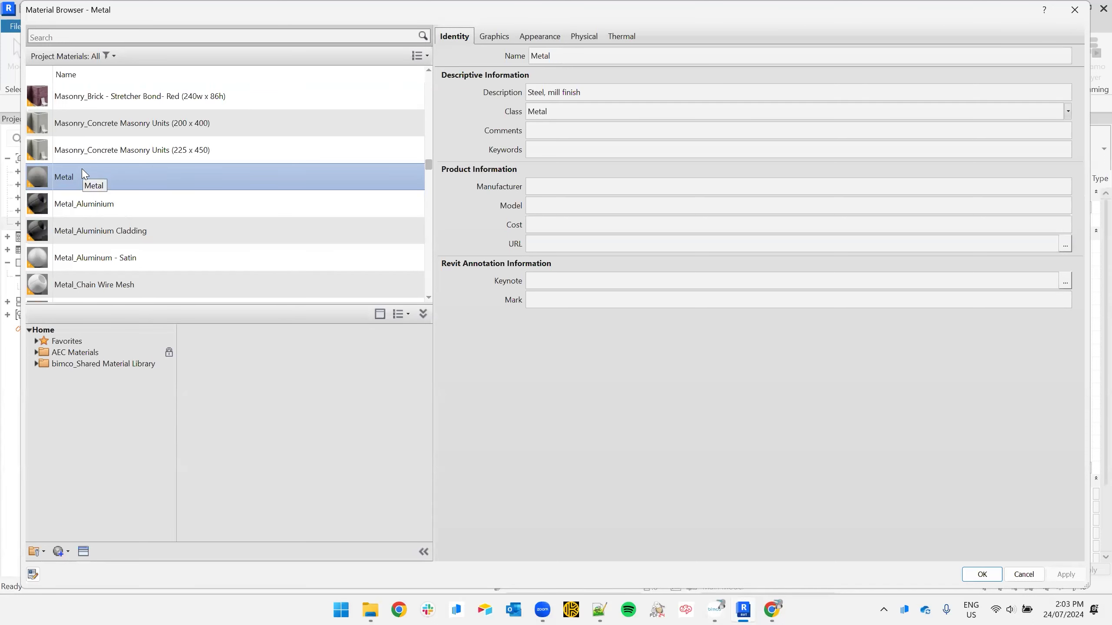
pyautogui.scroll(-1, 100, 285)
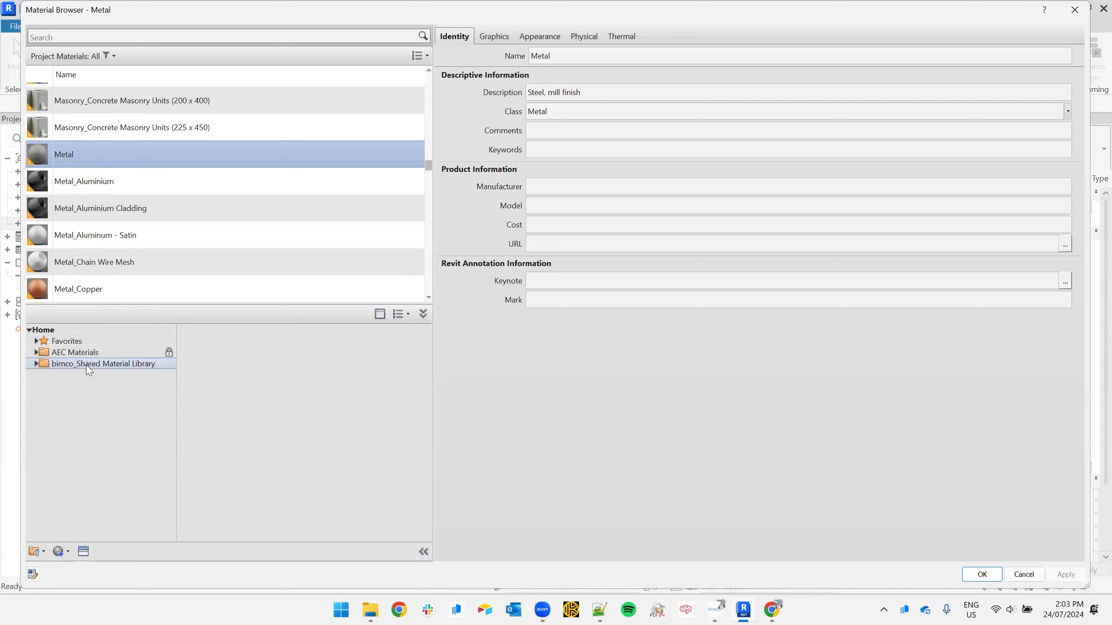
pyautogui.click(58, 355)
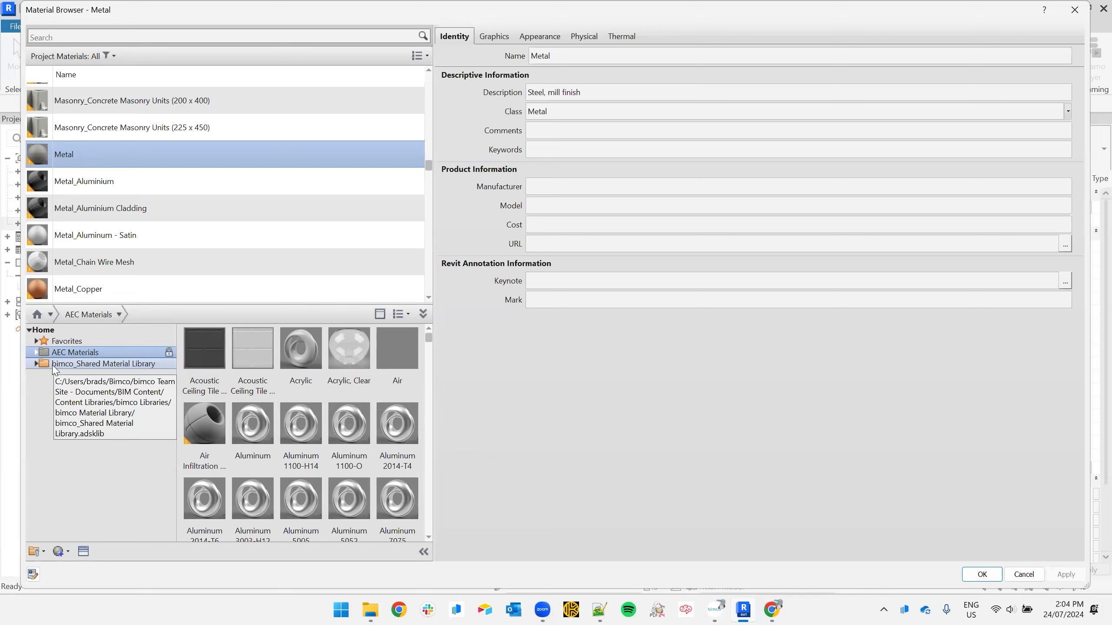
# Start a new material library and browse to the Shared Material Libraries folder inside bimco bytes as its save location
pyautogui.click(44, 553)
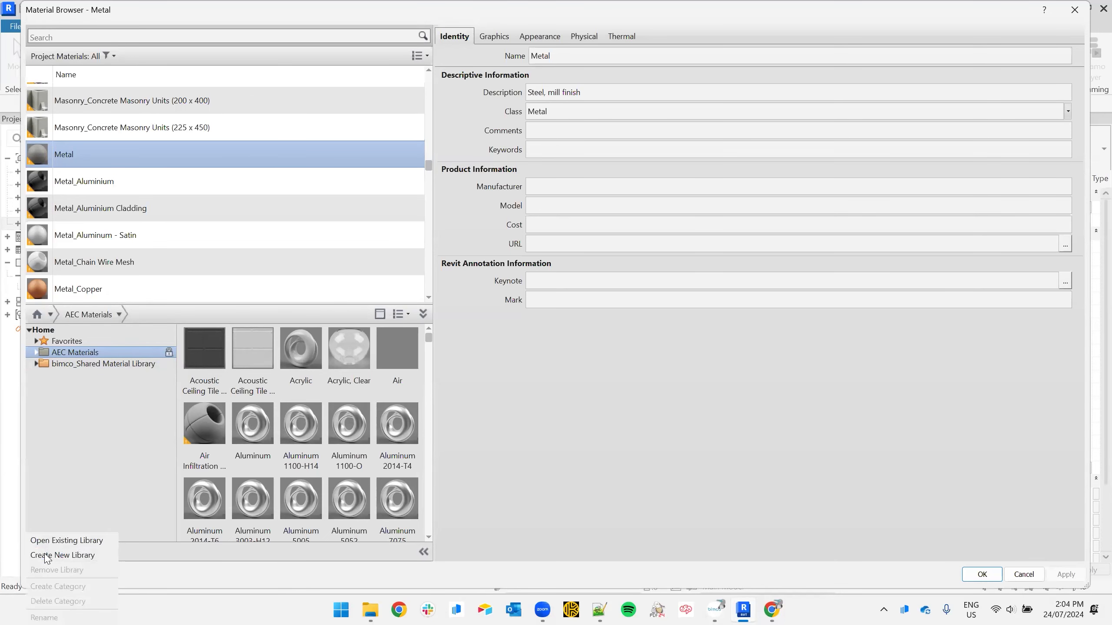
pyautogui.click(37, 552)
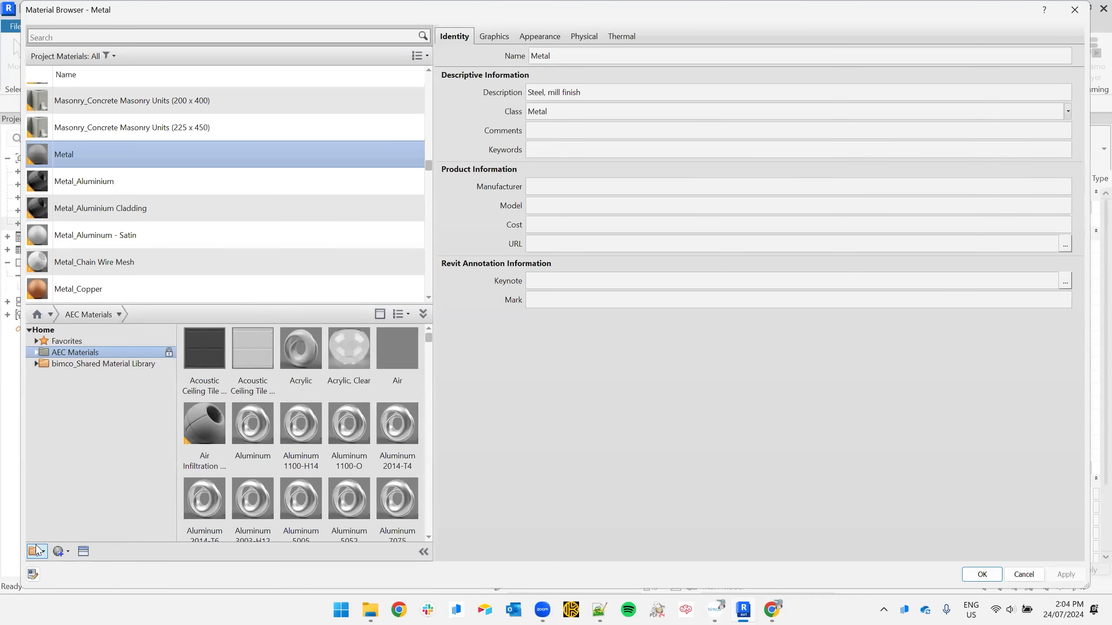
pyautogui.click(37, 551)
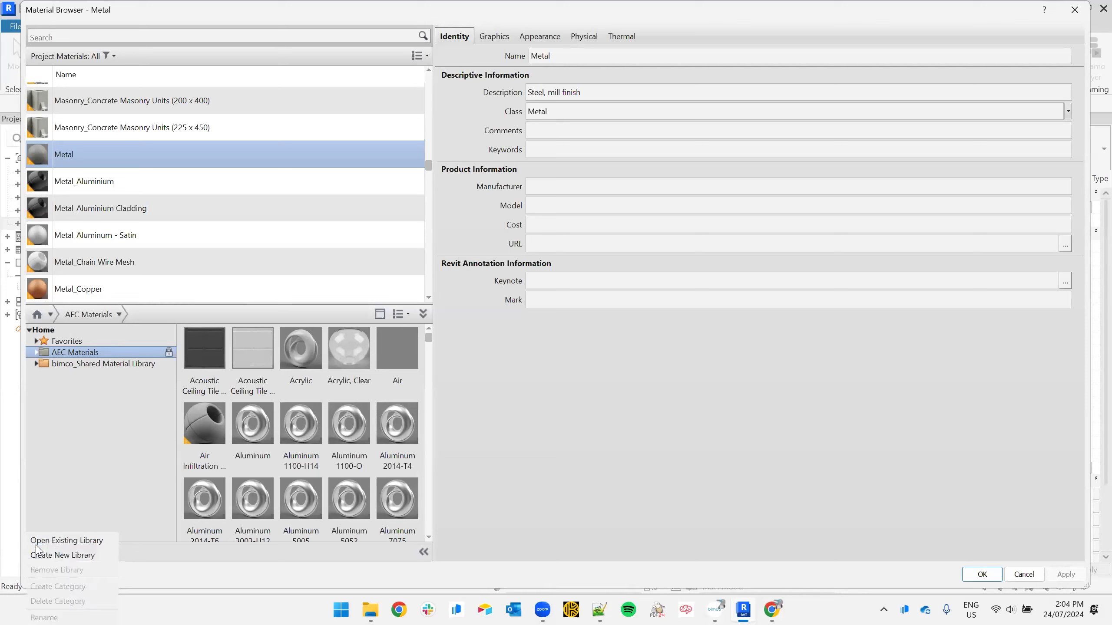
pyautogui.click(74, 556)
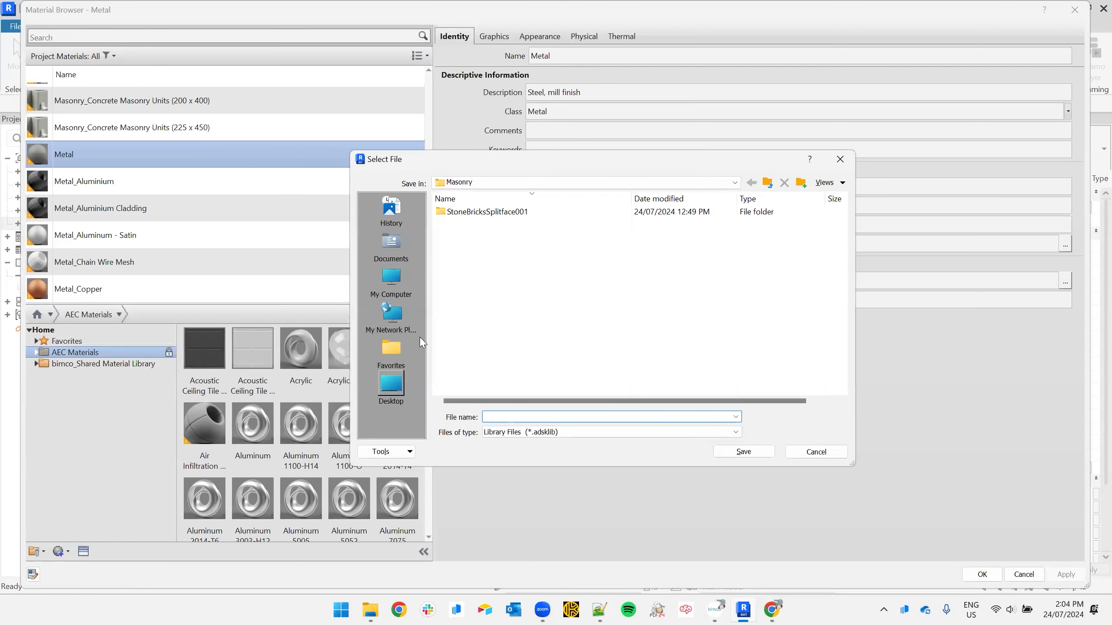
pyautogui.click(769, 183)
pyautogui.click(768, 183)
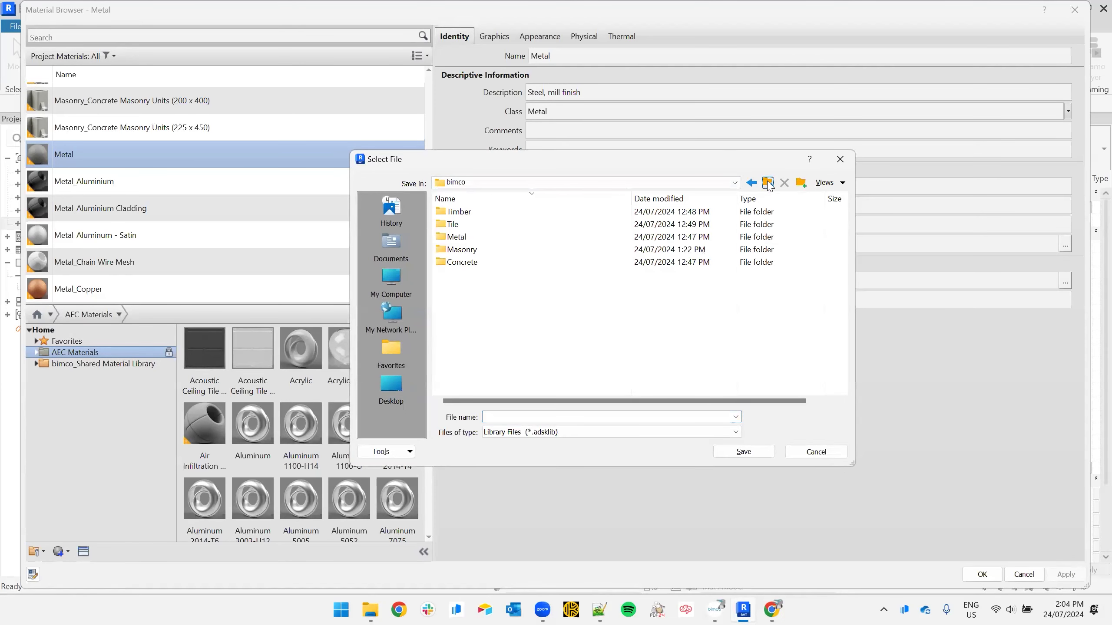
pyautogui.click(768, 184)
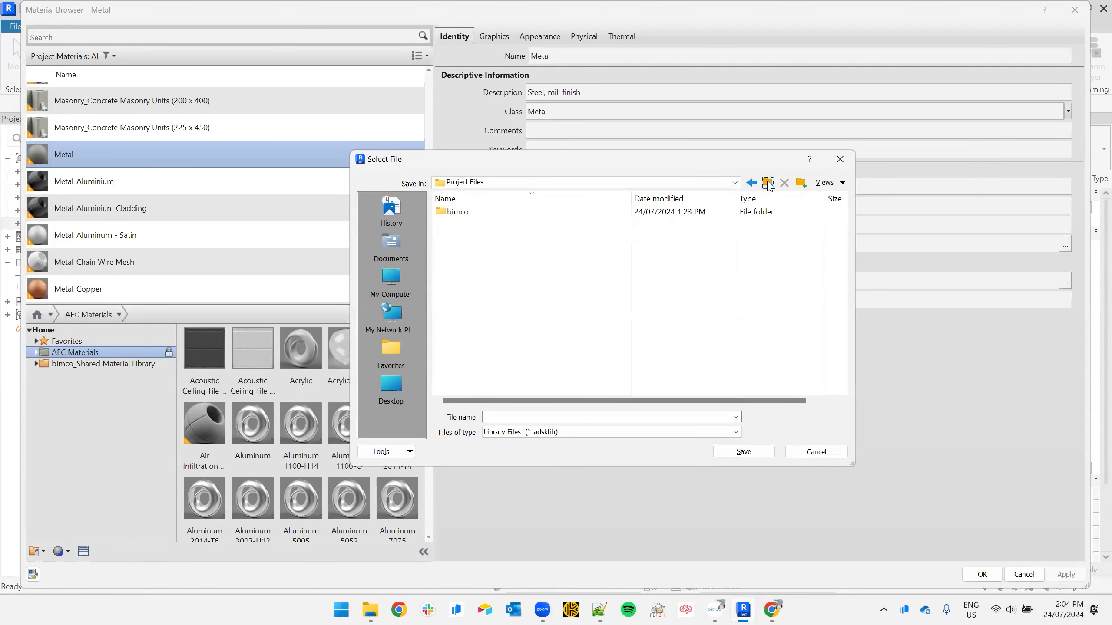
pyautogui.click(769, 183)
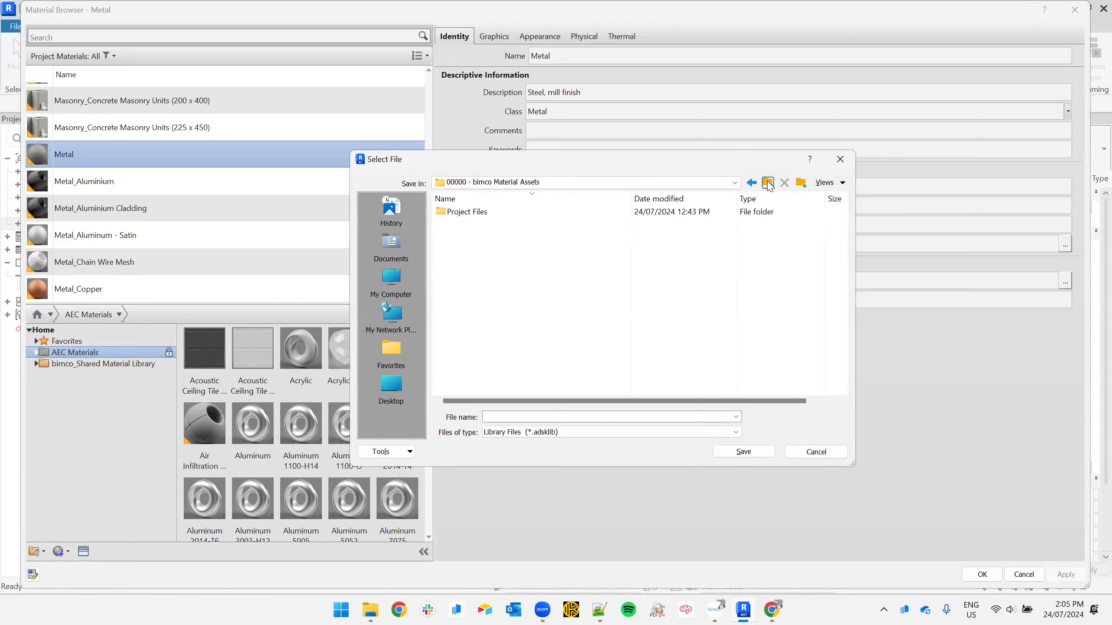
pyautogui.click(768, 183)
pyautogui.click(703, 199)
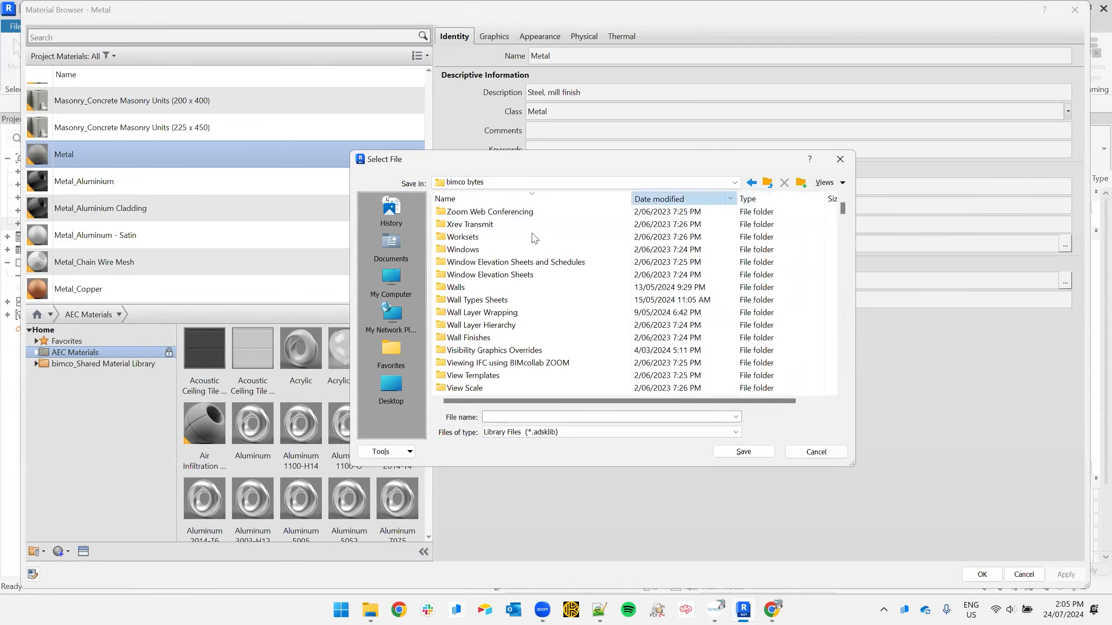
pyautogui.doubleClick(484, 213)
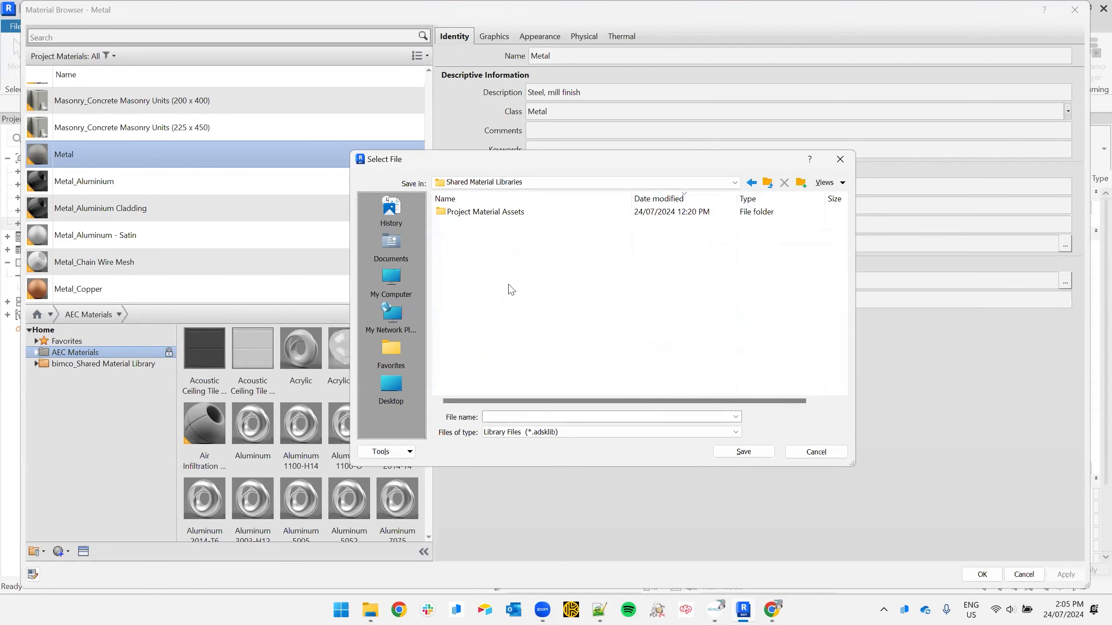
# Save the new library file as 00000_Project Material Library and keep that name in the library list
pyautogui.click(513, 418)
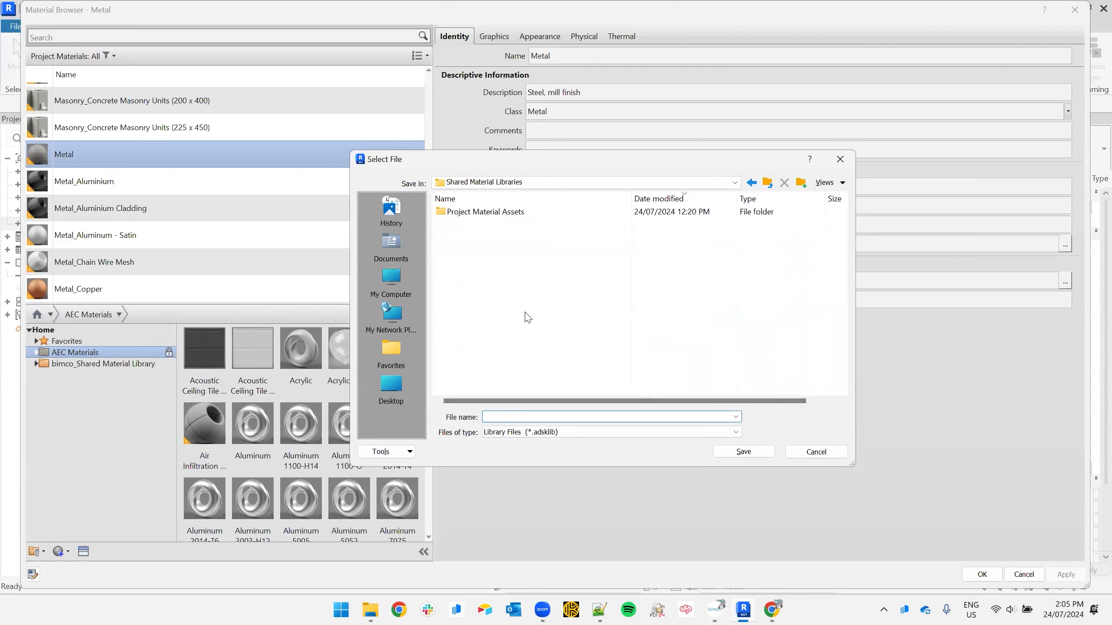
pyautogui.hotkey('alt', 'Tab')
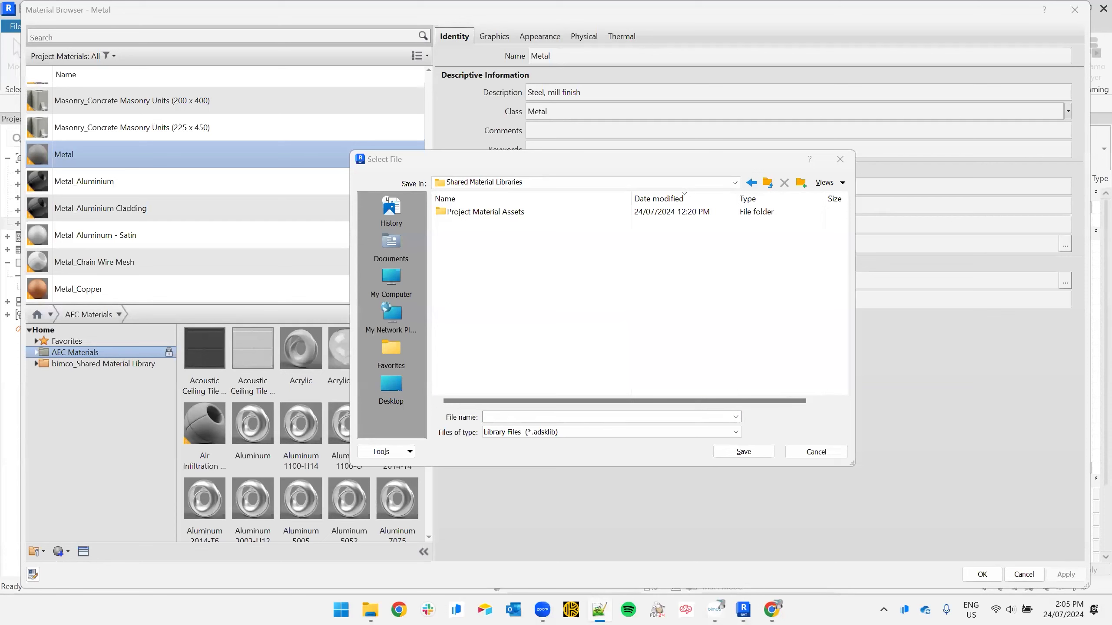
pyautogui.click(538, 419)
pyautogui.write('00000_Project Material Library')
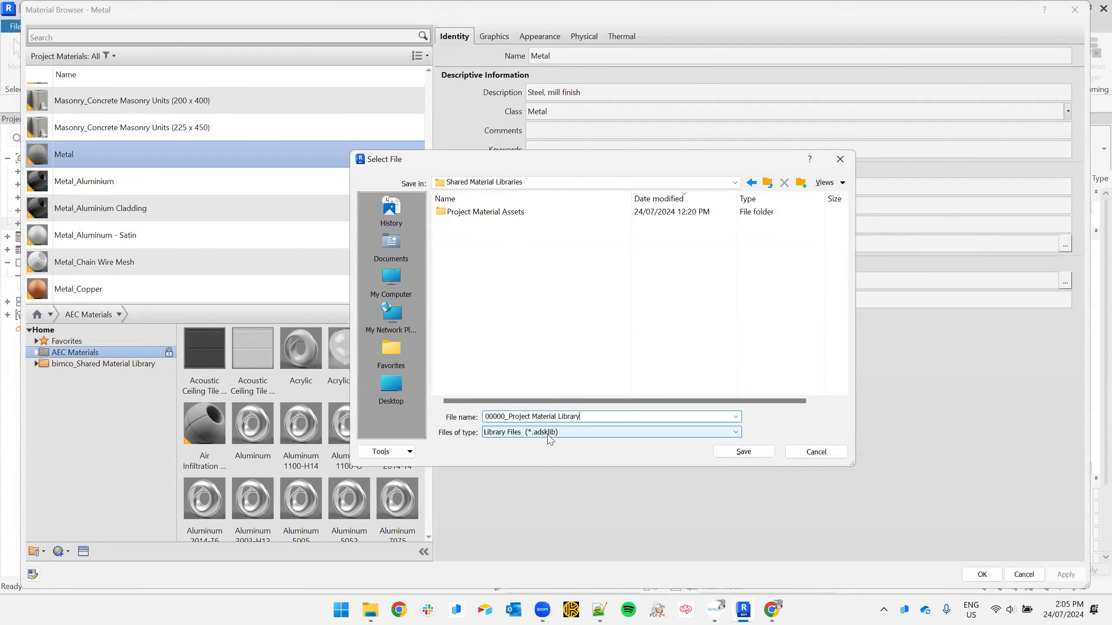
pyautogui.click(737, 457)
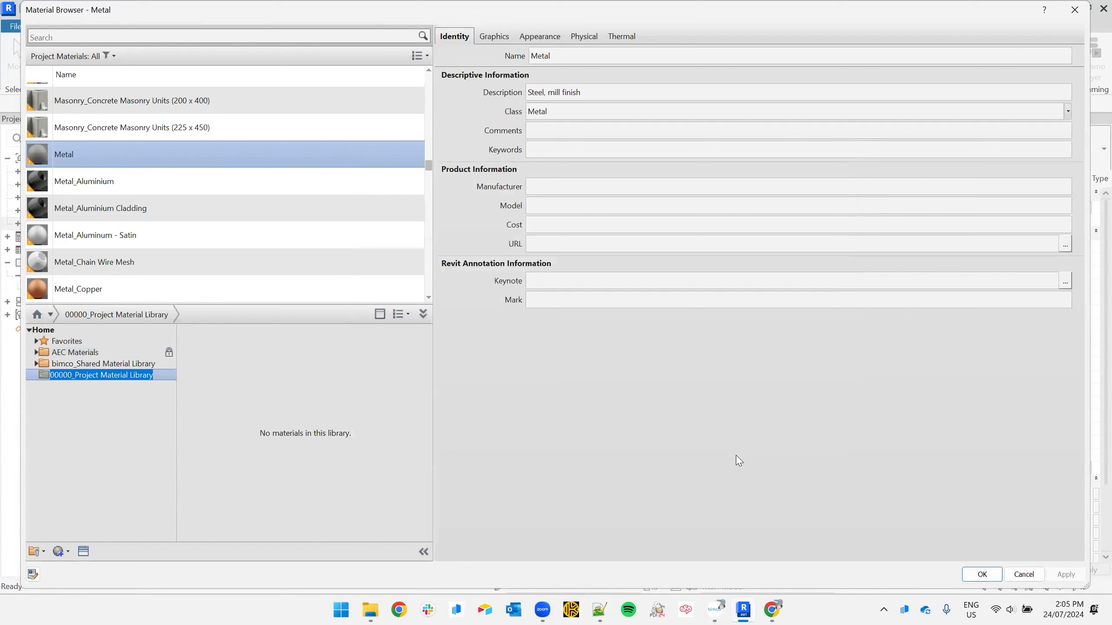
pyautogui.click(104, 456)
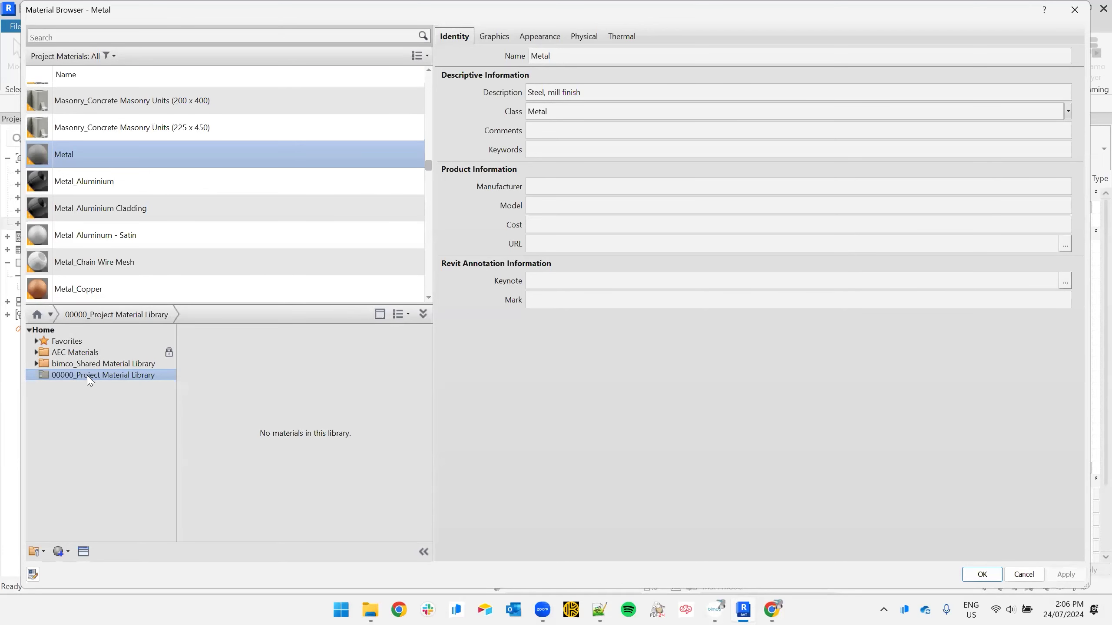
# Create a category named Metal in the 00000_Project Material Library
pyautogui.moveTo(91, 376)
pyautogui.rightClick(91, 377)
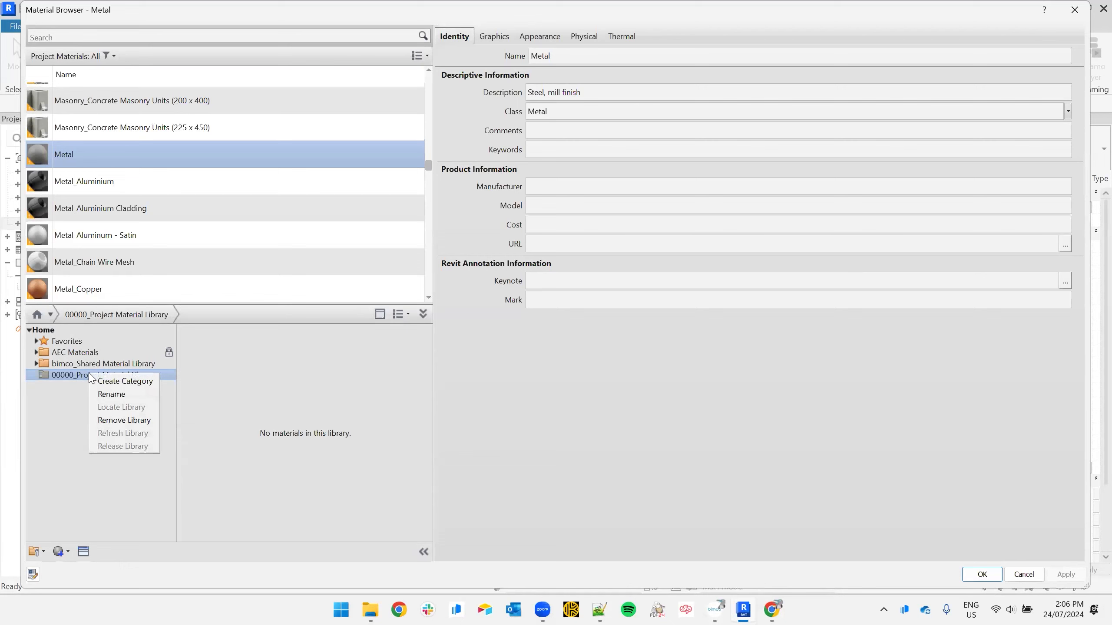
pyautogui.click(124, 381)
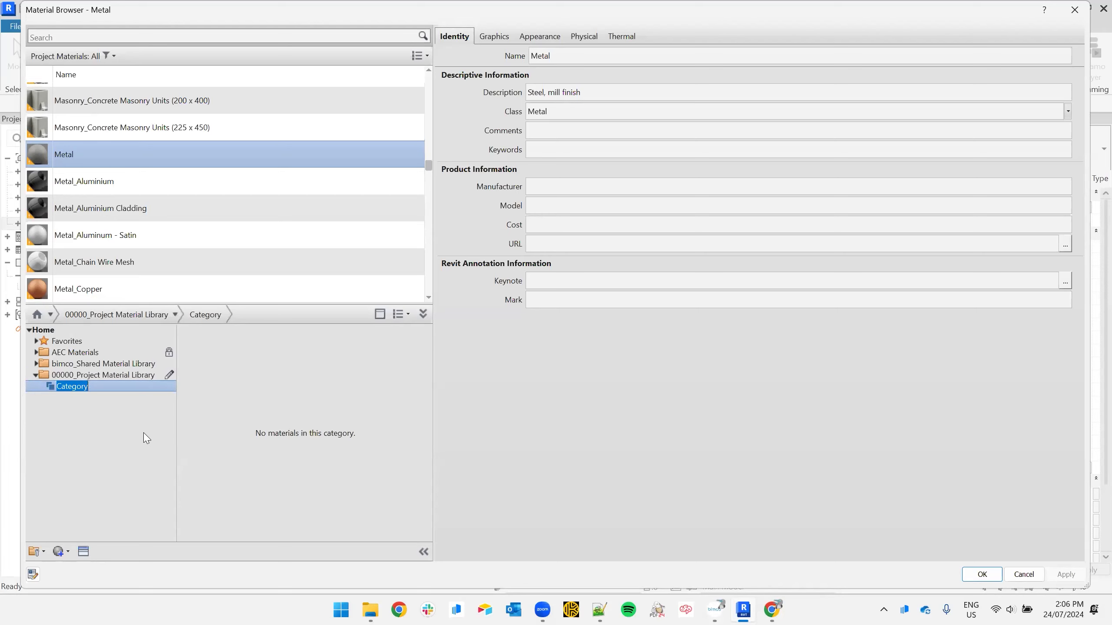
pyautogui.write('Metal')
pyautogui.press('Return')
# Add a category named Glass to the 00000_Project Material Library
pyautogui.rightClick(121, 378)
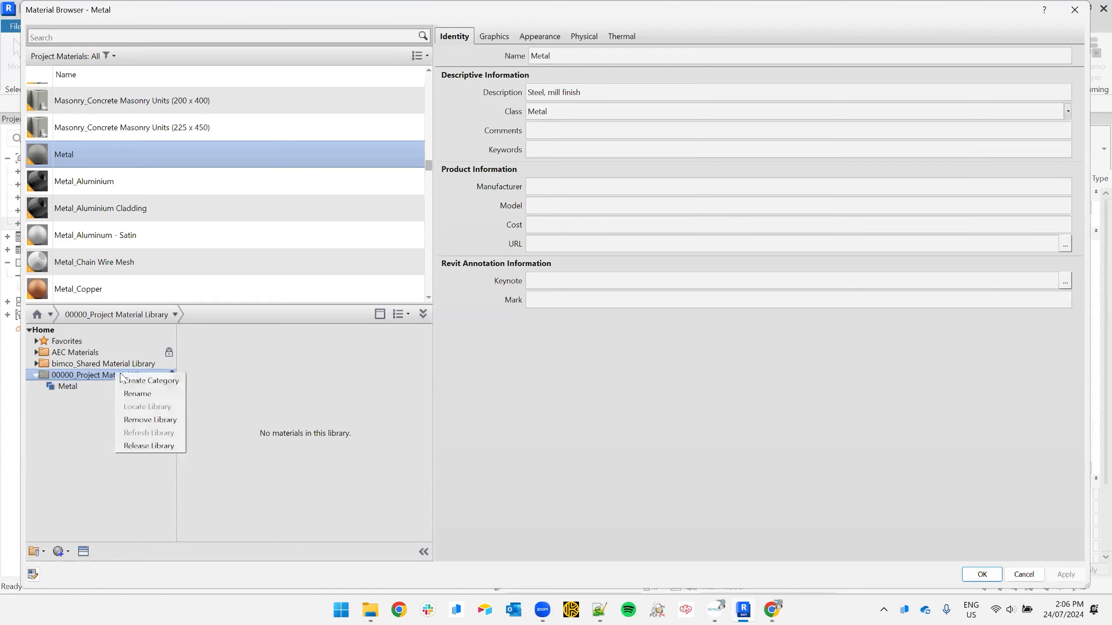
pyautogui.click(160, 380)
pyautogui.write('Glass')
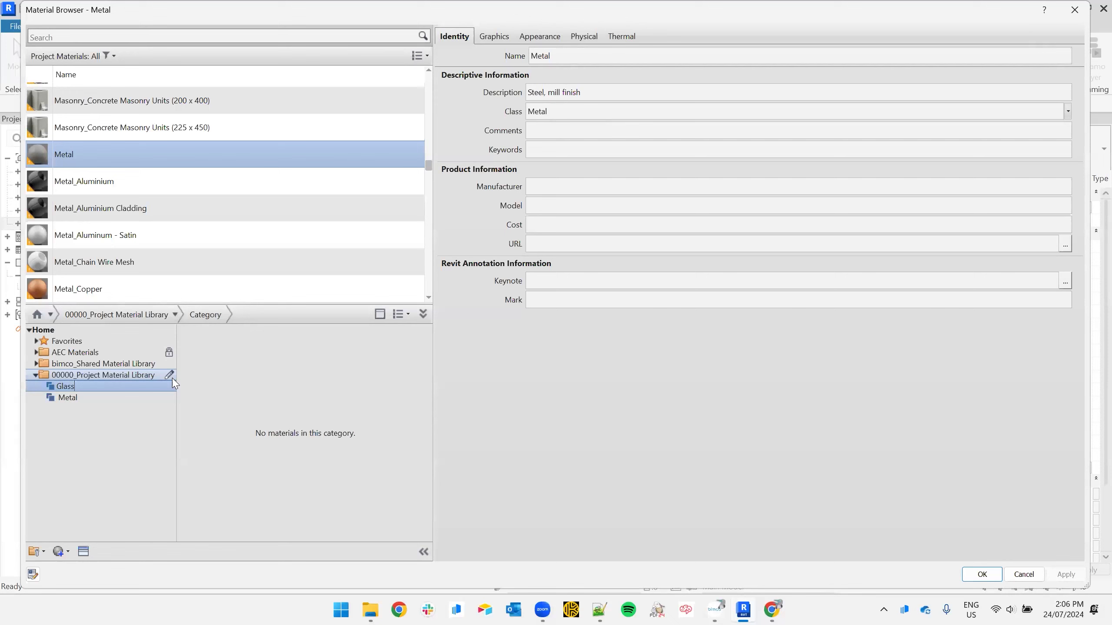
pyautogui.press('Return')
# Add a category named Masonry to the 00000_Project Material Library
pyautogui.rightClick(131, 377)
pyautogui.click(145, 386)
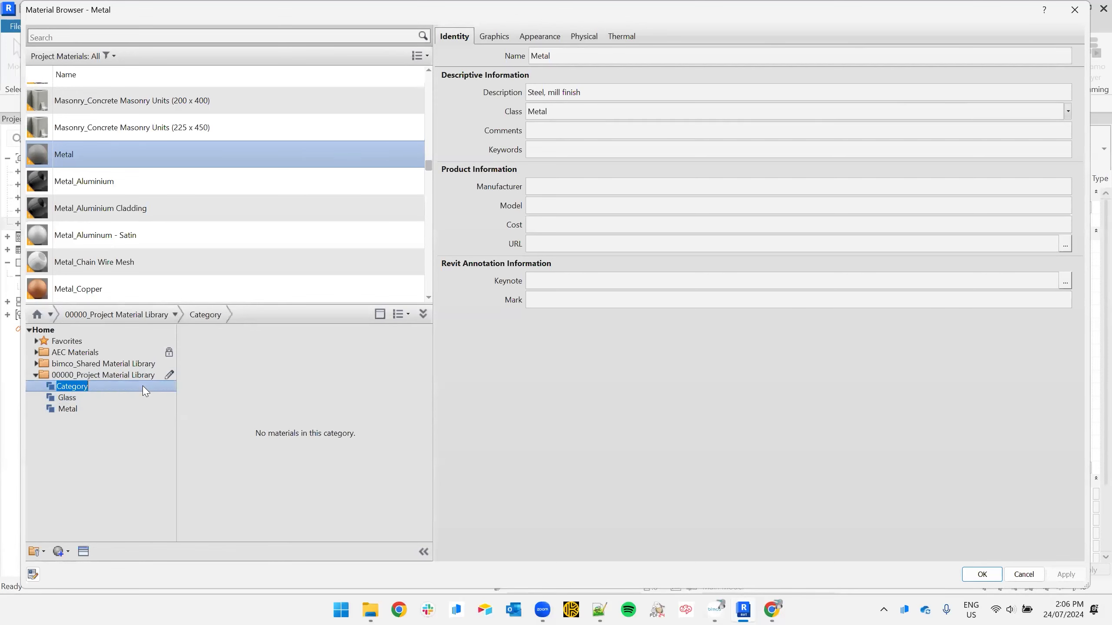
pyautogui.write('Masonry')
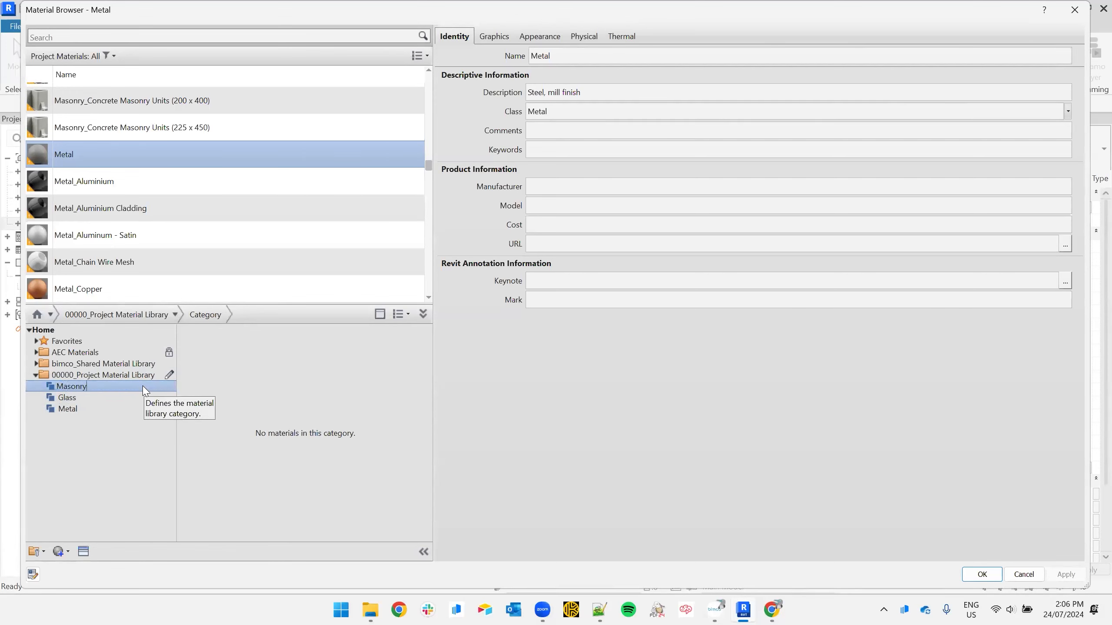
pyautogui.press('Return')
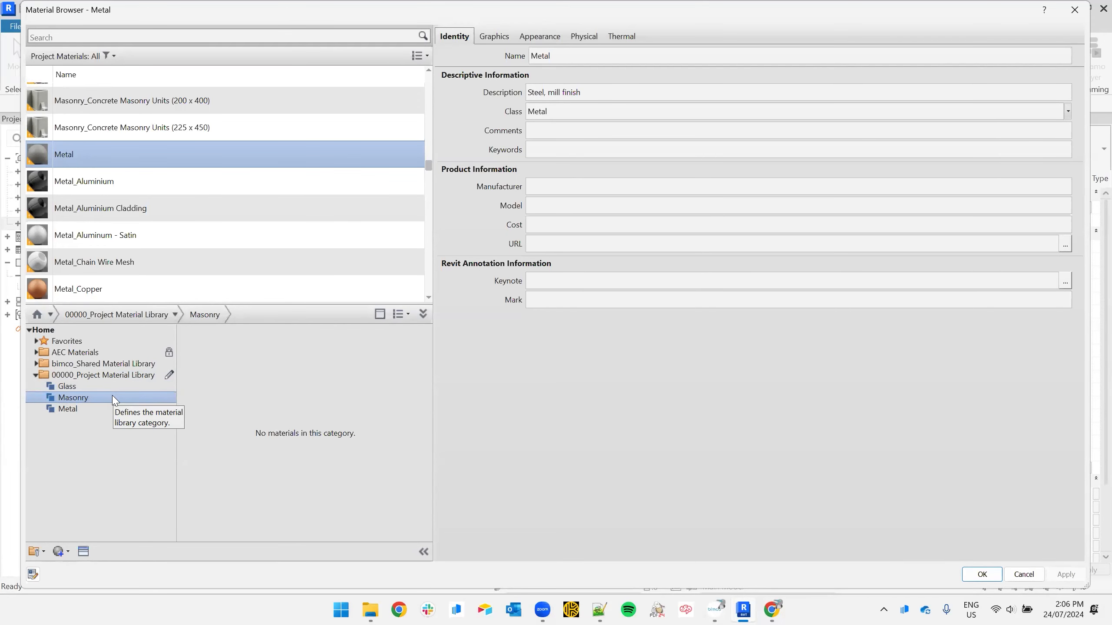
pyautogui.scroll(1, 393, 175)
pyautogui.scroll(-1, 256, 276)
pyautogui.scroll(1, 146, 99)
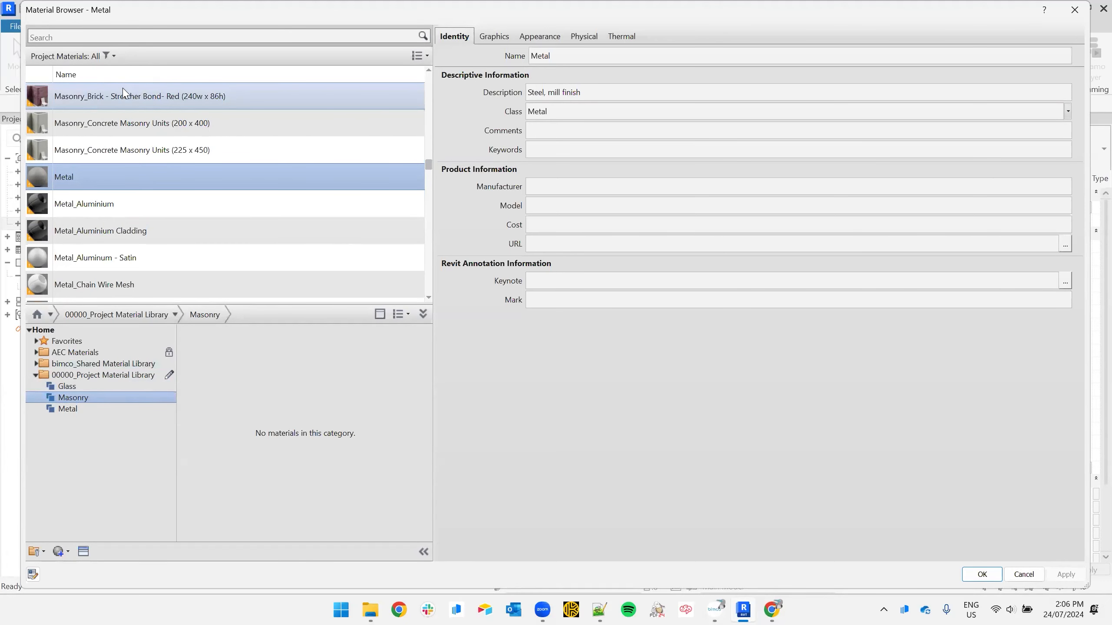
pyautogui.click(113, 57)
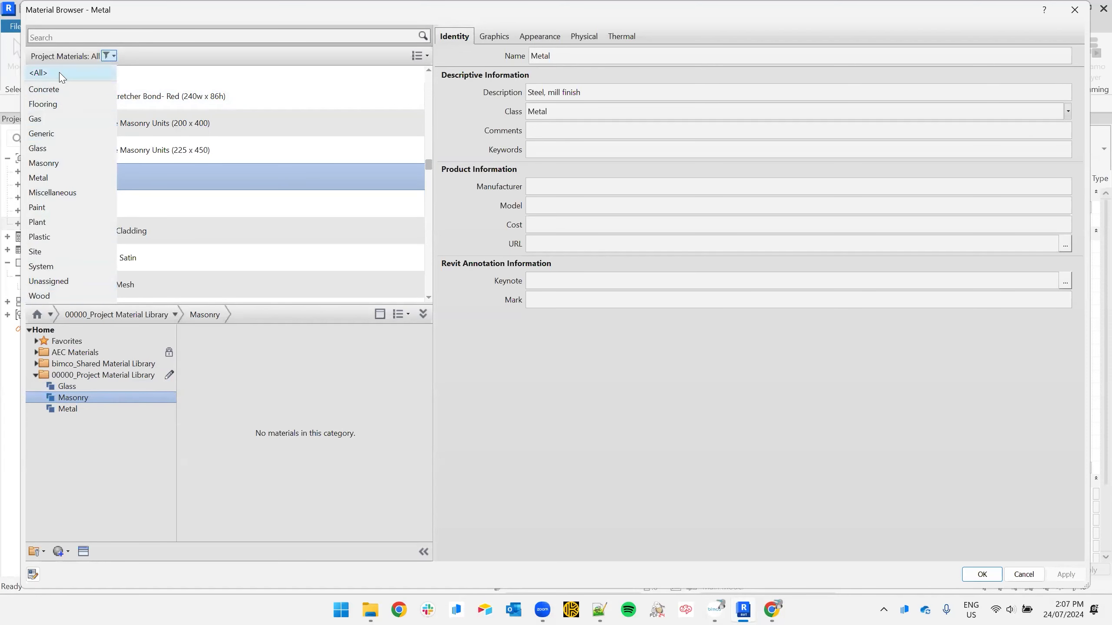
pyautogui.click(141, 64)
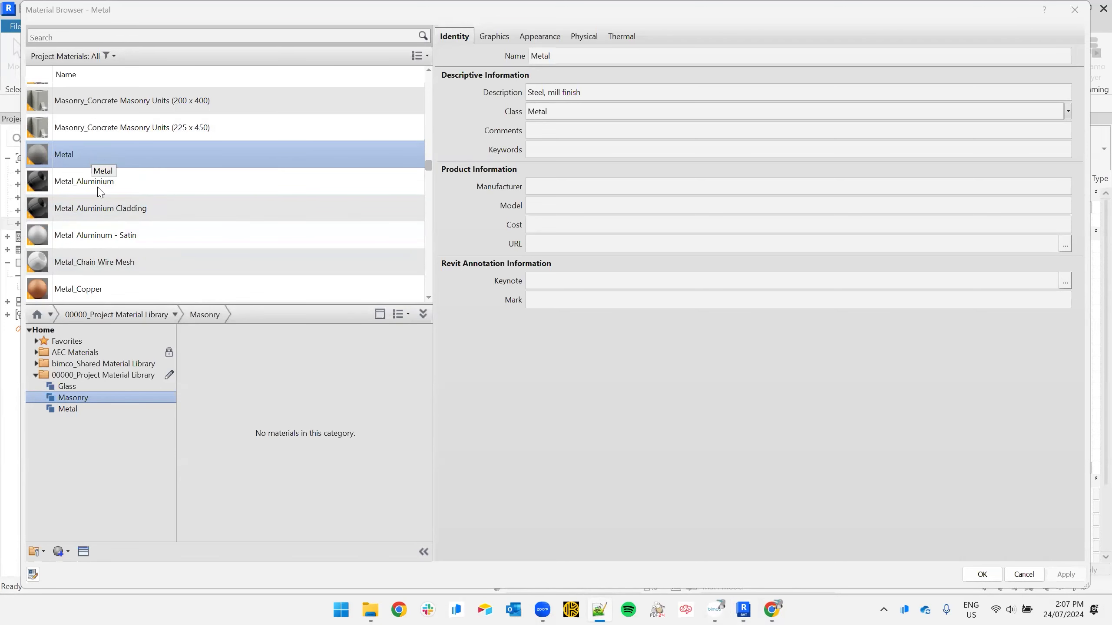
# Create a new project material, name it Masonry_Offset Pavers and copy that name
pyautogui.click(58, 552)
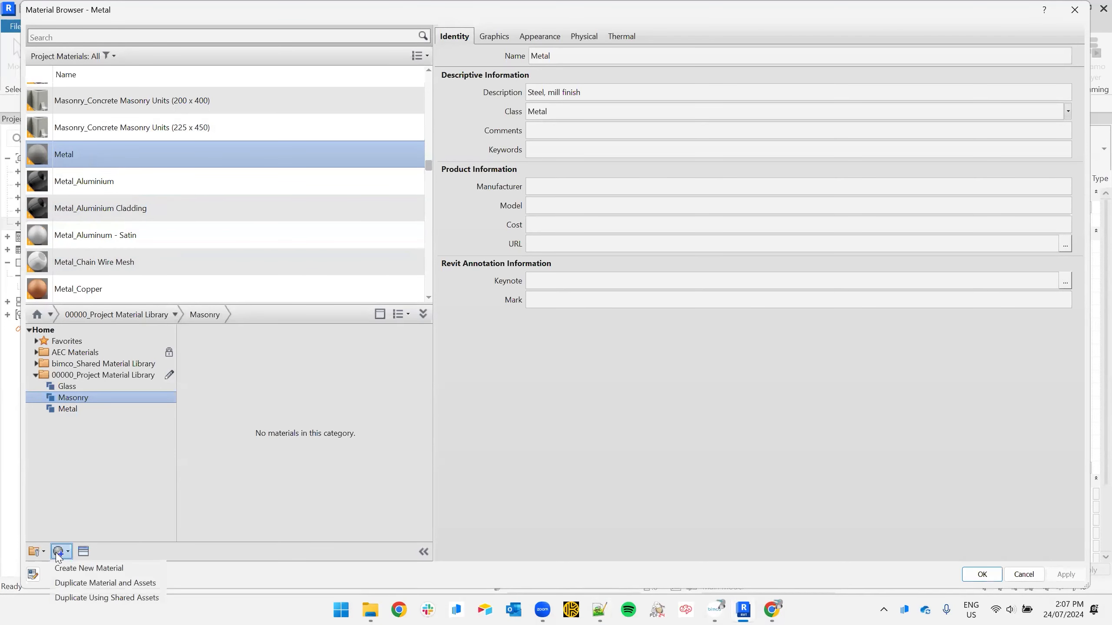
pyautogui.click(74, 568)
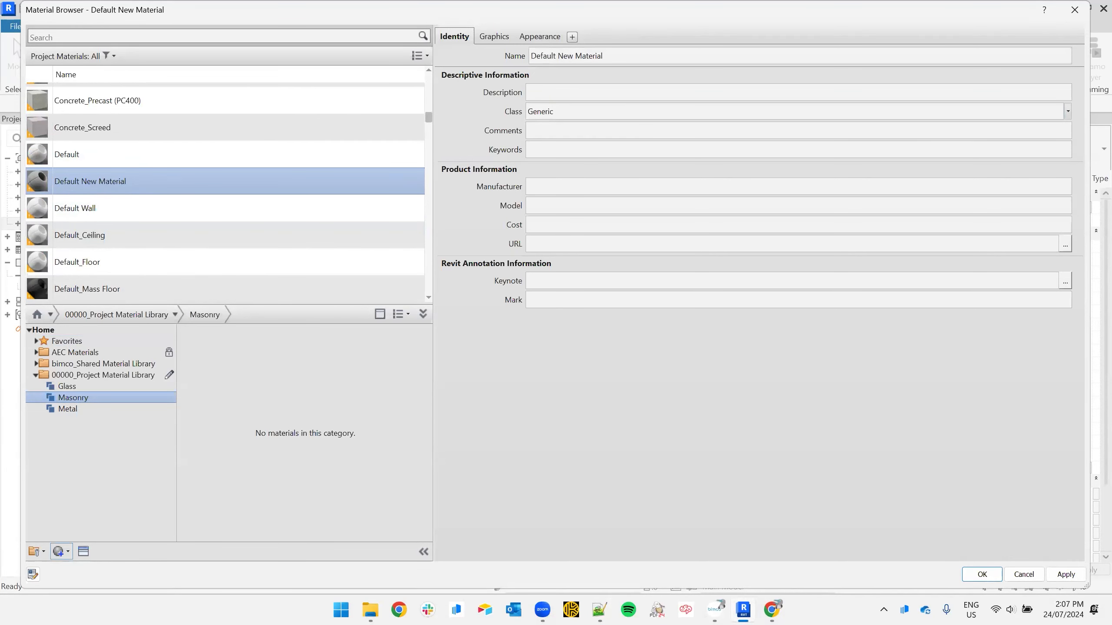
pyautogui.hotkey('alt', 'Tab')
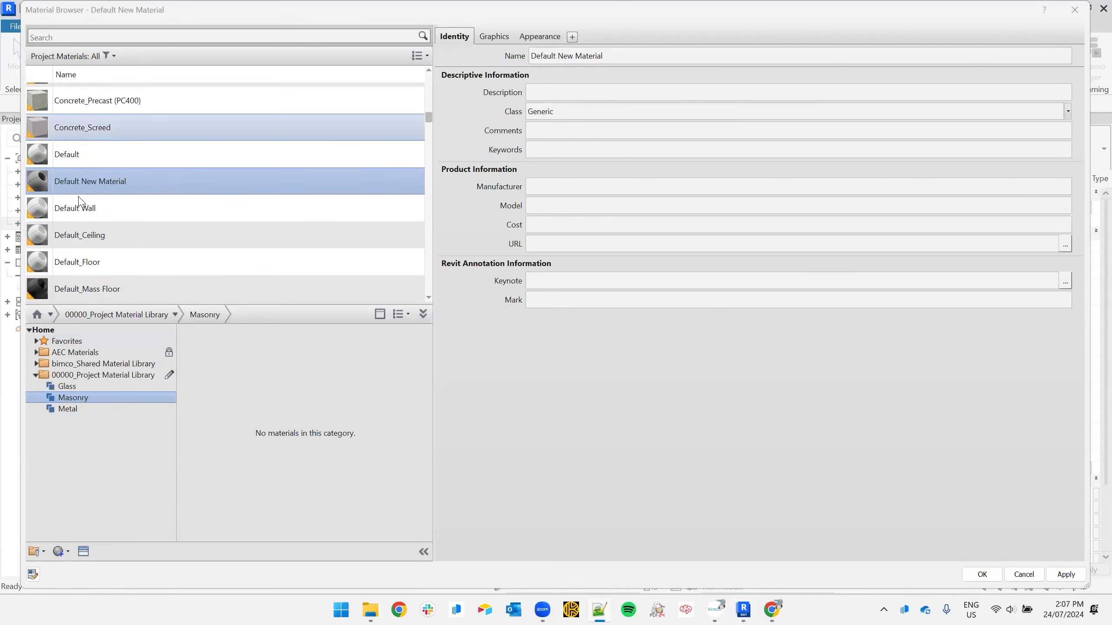
pyautogui.rightClick(102, 185)
pyautogui.click(143, 230)
pyautogui.write('Masonry_Offset Pavers')
pyautogui.click(573, 56)
pyautogui.hotkey('ctrl', 'c')
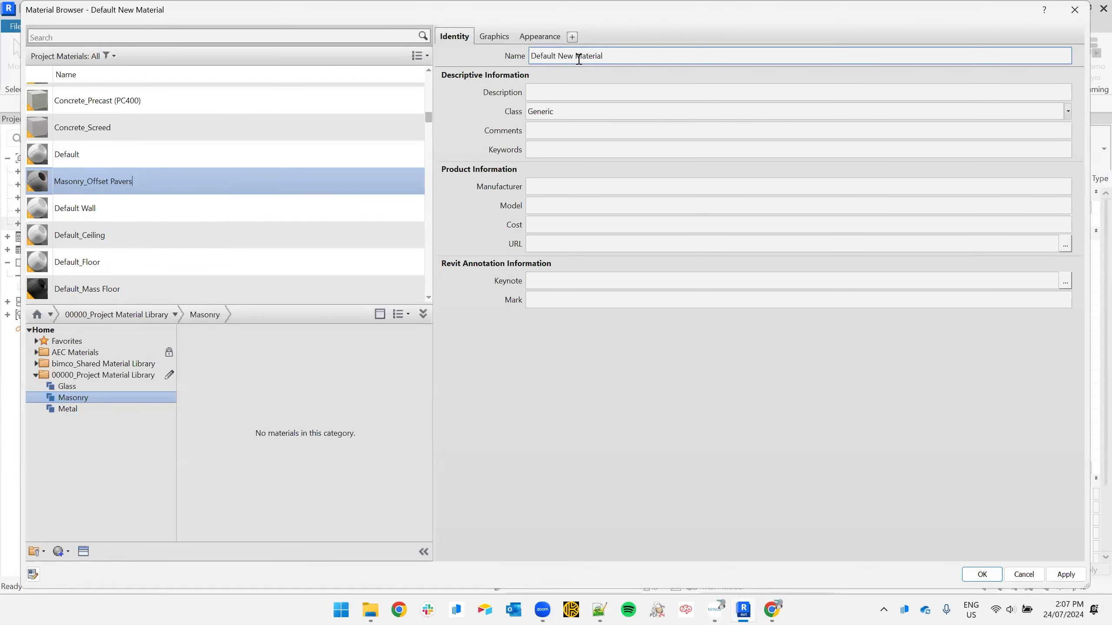
# Set the name, description and keywords of the material's appearance asset to Masonry_Offset Pavers
pyautogui.click(507, 38)
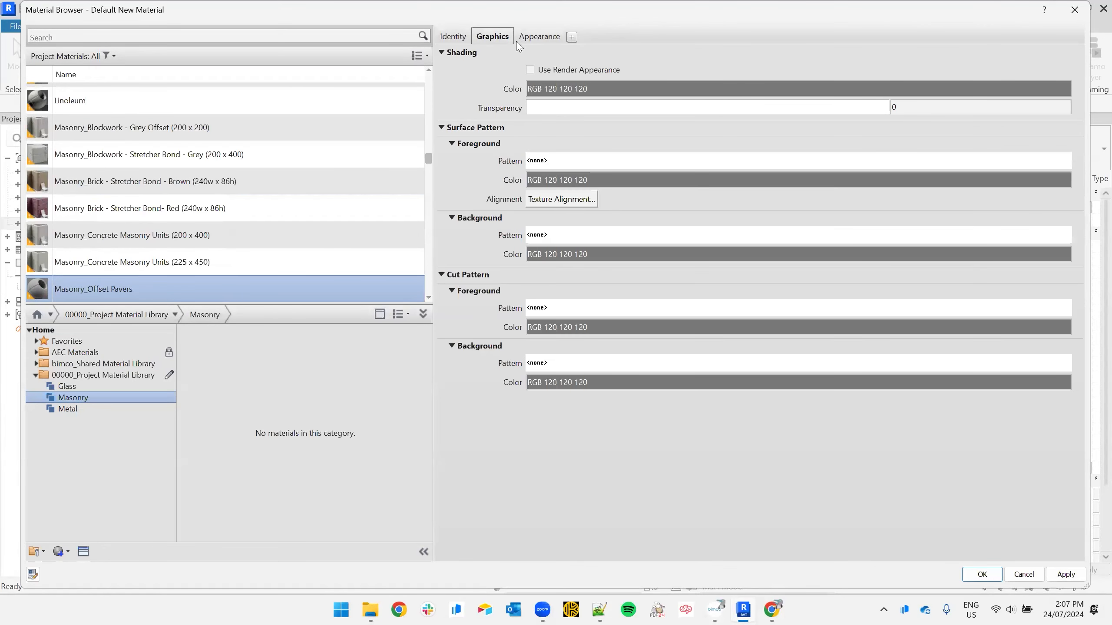
pyautogui.click(529, 40)
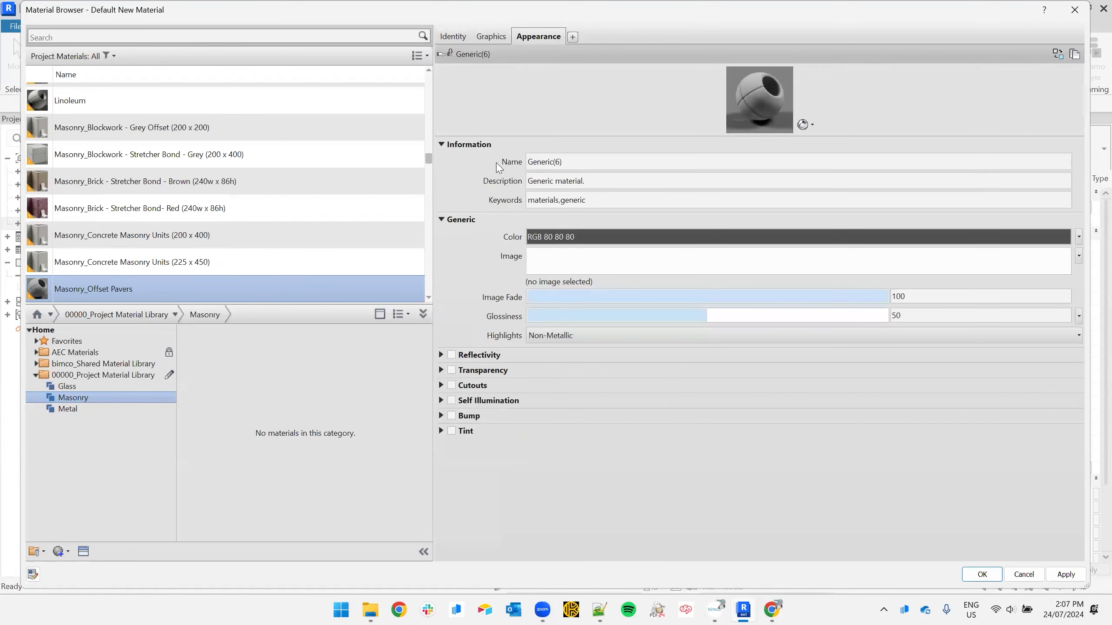
pyautogui.click(589, 158)
pyautogui.doubleClick(565, 160)
pyautogui.hotkey('ctrl', 'v')
pyautogui.click(605, 195)
pyautogui.hotkey('ctrl', 'a')
pyautogui.hotkey('ctrl', 'v')
pyautogui.click(632, 218)
pyautogui.hotkey('ctrl', 'a')
pyautogui.hotkey('ctrl', 'v')
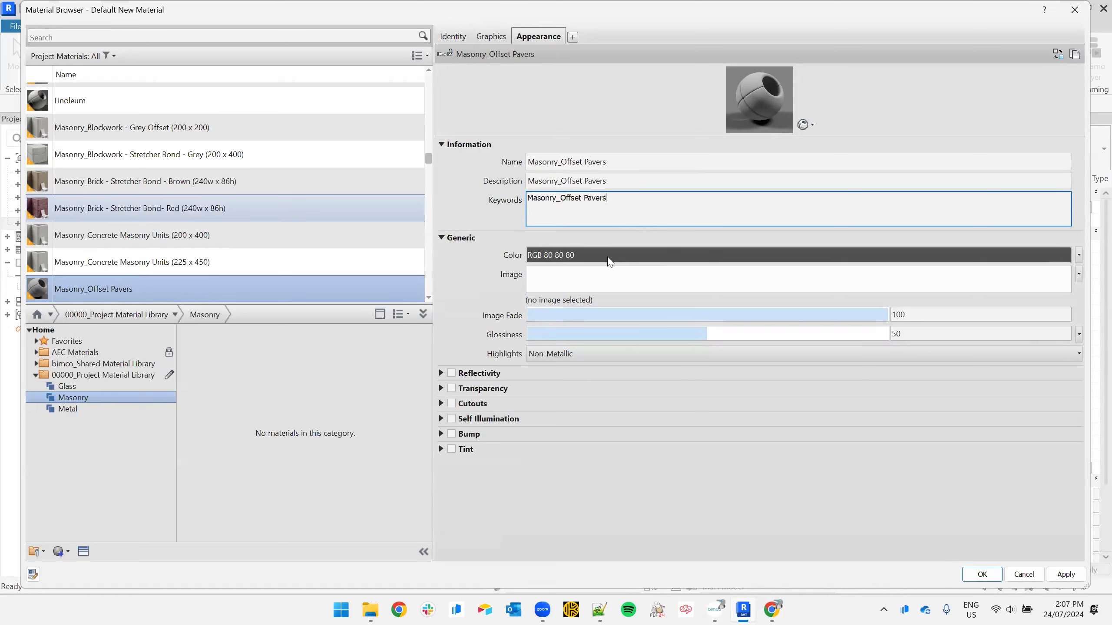
# Set the generic appearance color of Masonry_Offset Pavers to RGB 128 128 128
pyautogui.click(629, 256)
pyautogui.click(470, 280)
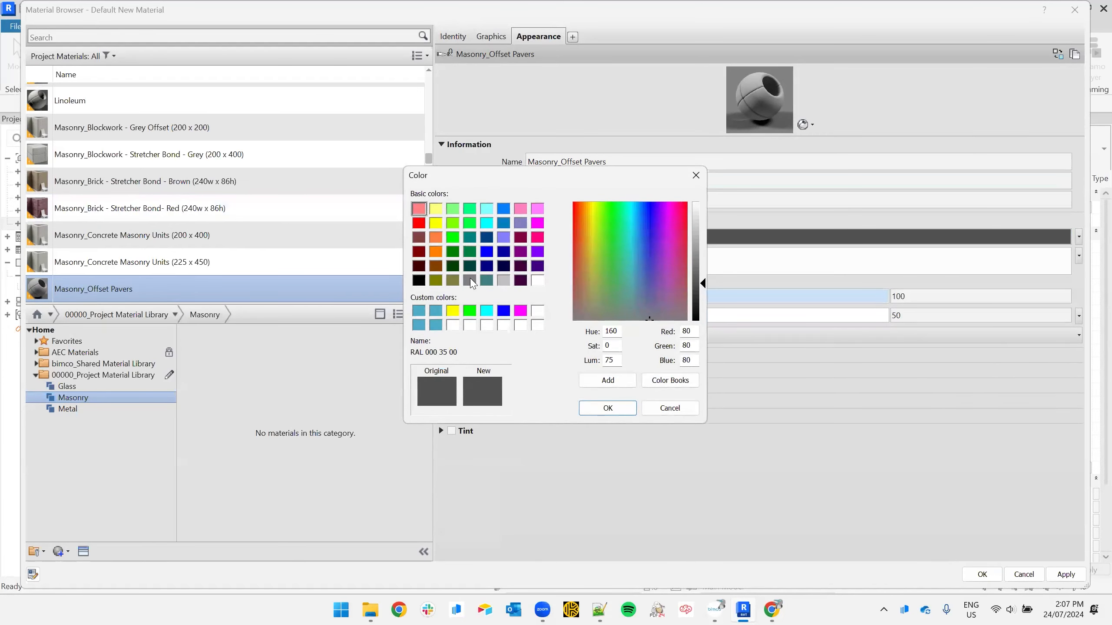
pyautogui.click(619, 409)
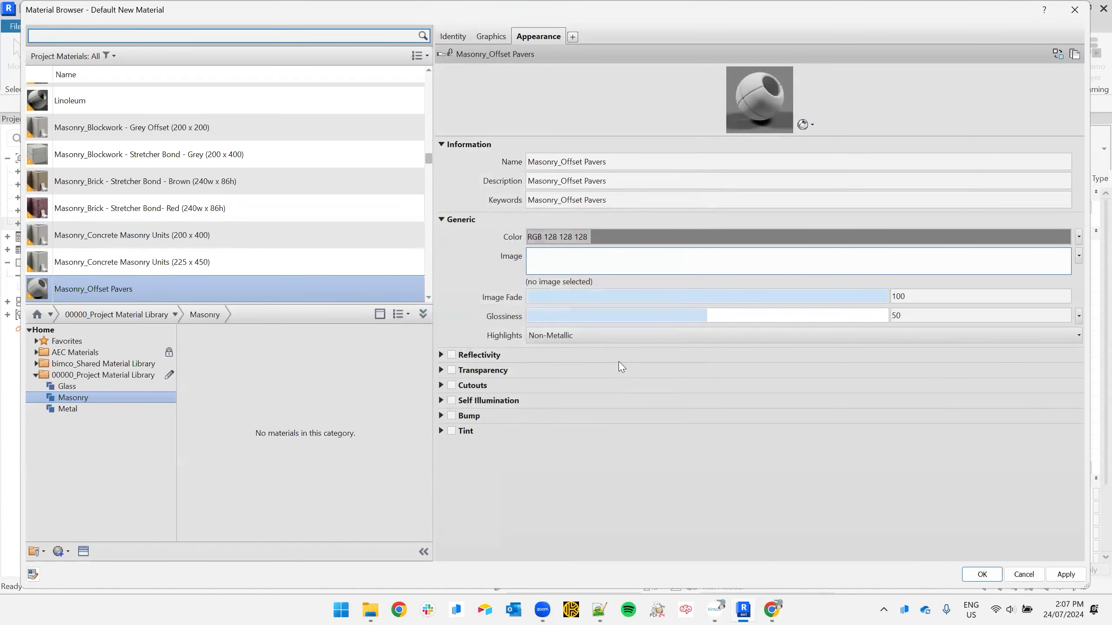
# Assign EntryPavers.jpg from the Masonry folder of the bimco Material Library as the generic appearance image of Masonry_Offset Pavers
pyautogui.click(618, 266)
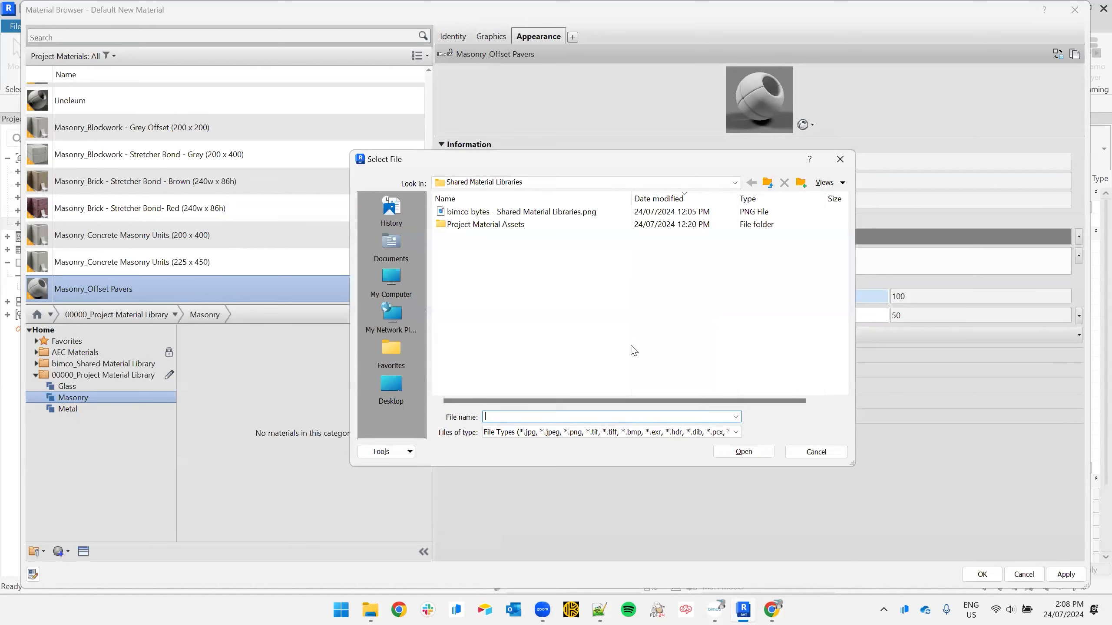
pyautogui.doubleClick(486, 227)
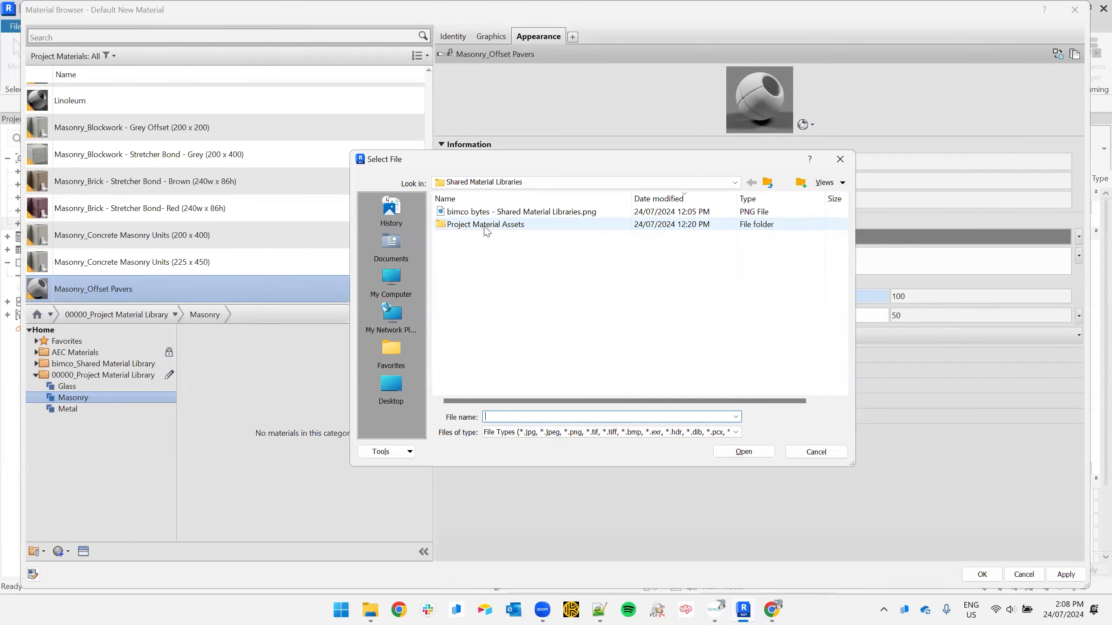
pyautogui.click(766, 184)
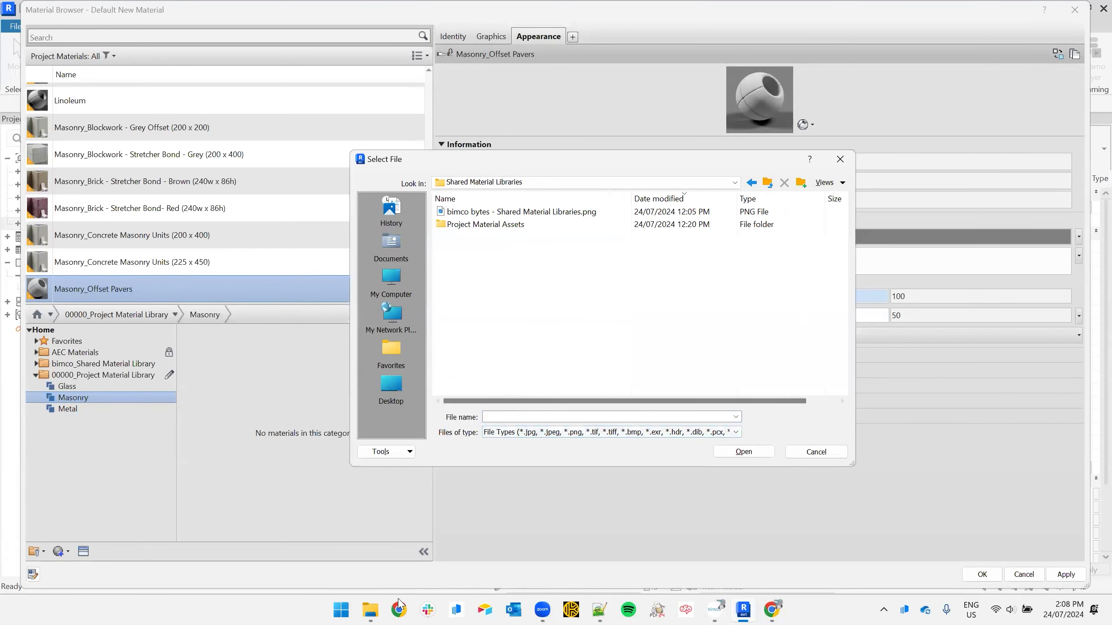
pyautogui.click(382, 609)
pyautogui.click(532, 416)
pyautogui.hotkey('ctrl', 'v')
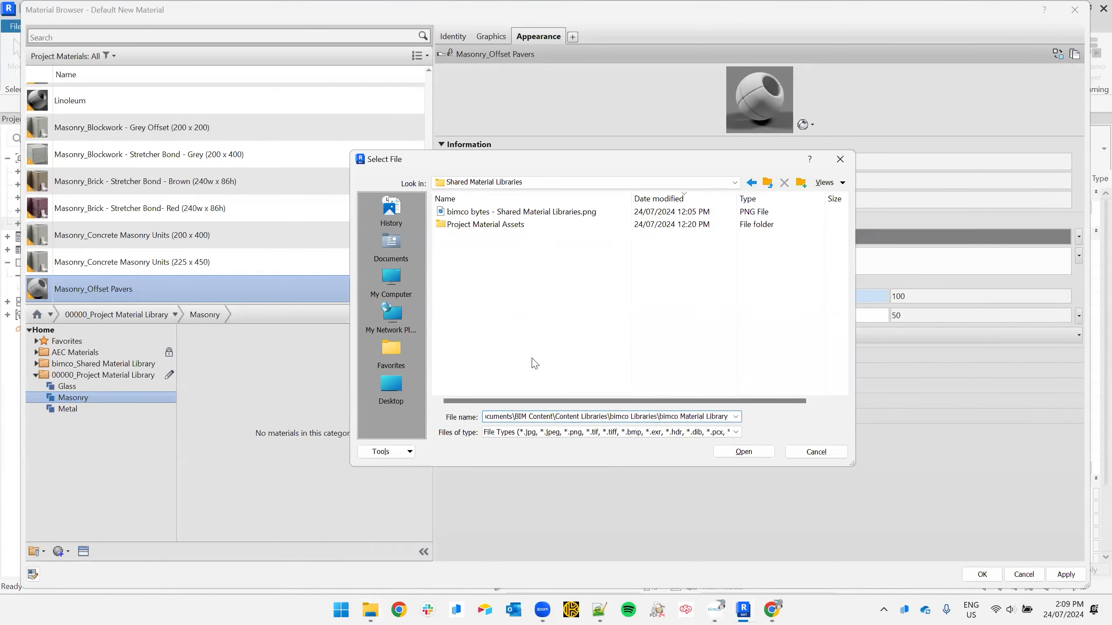
pyautogui.press('Return')
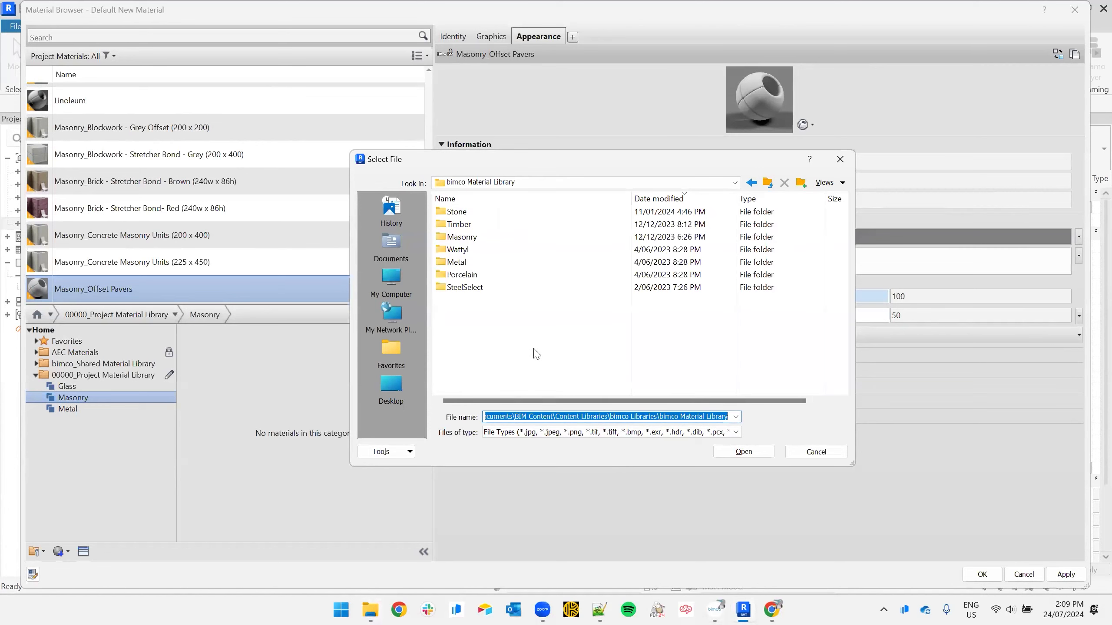
pyautogui.doubleClick(473, 240)
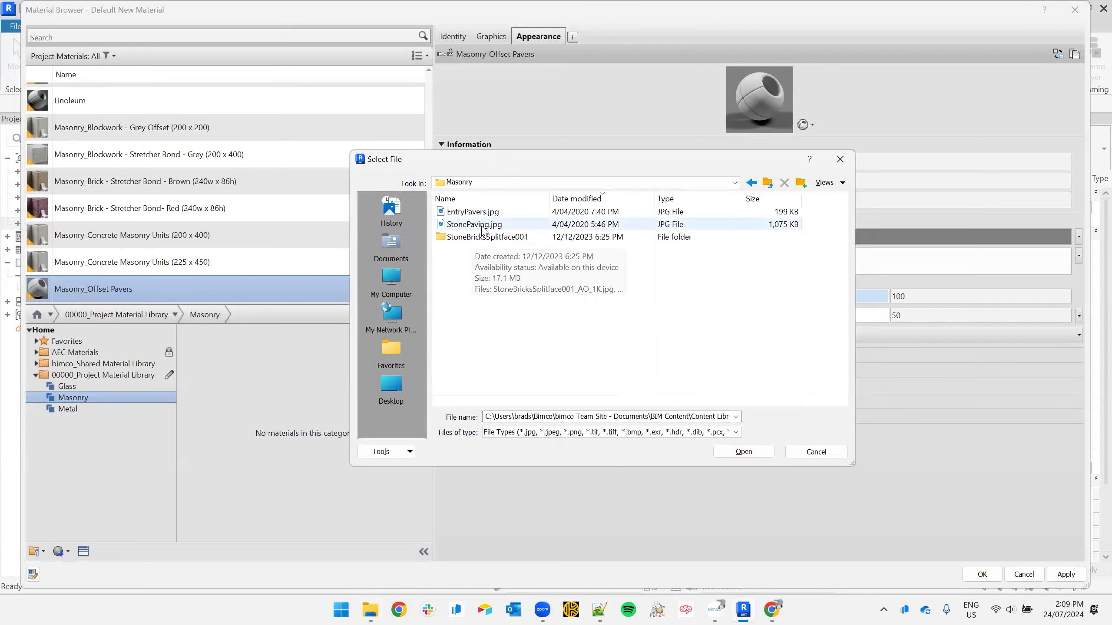
pyautogui.click(465, 214)
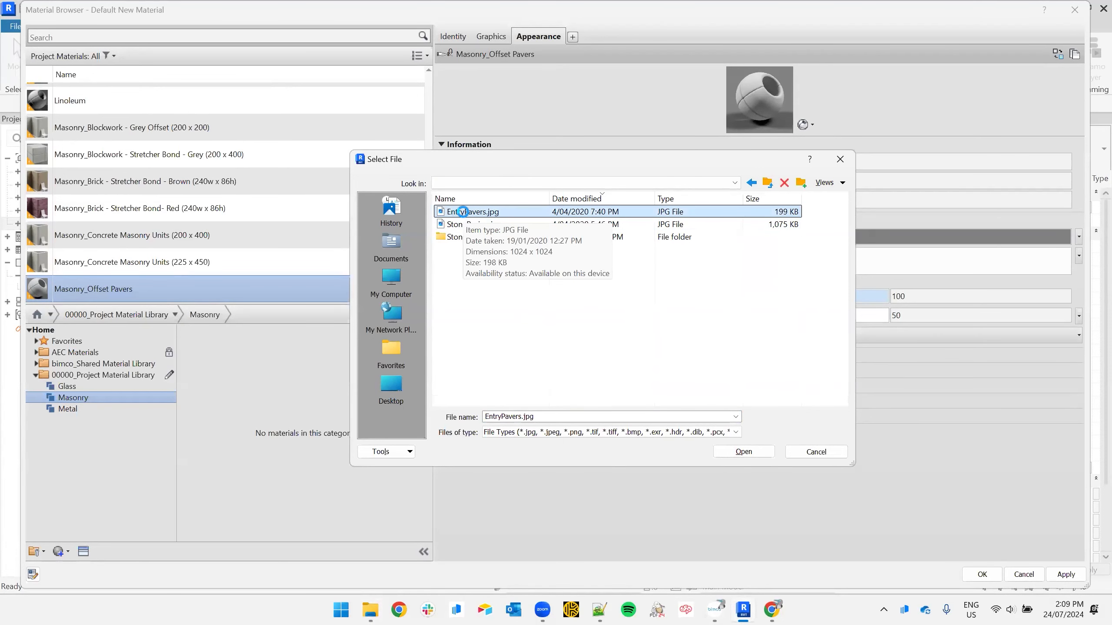
pyautogui.click(753, 455)
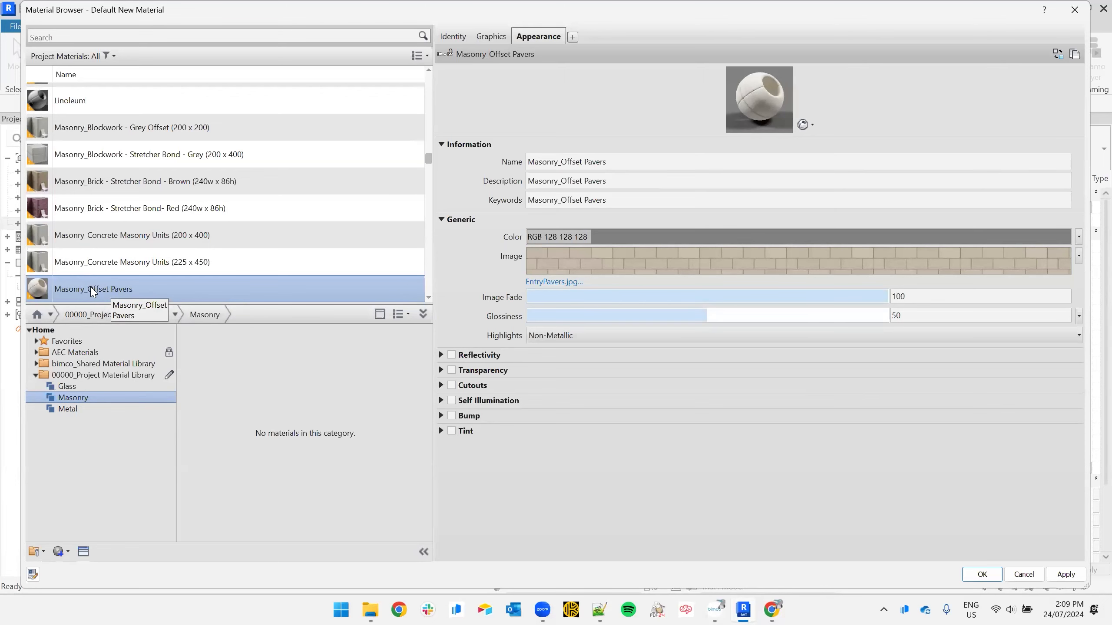
pyautogui.rightClick(76, 290)
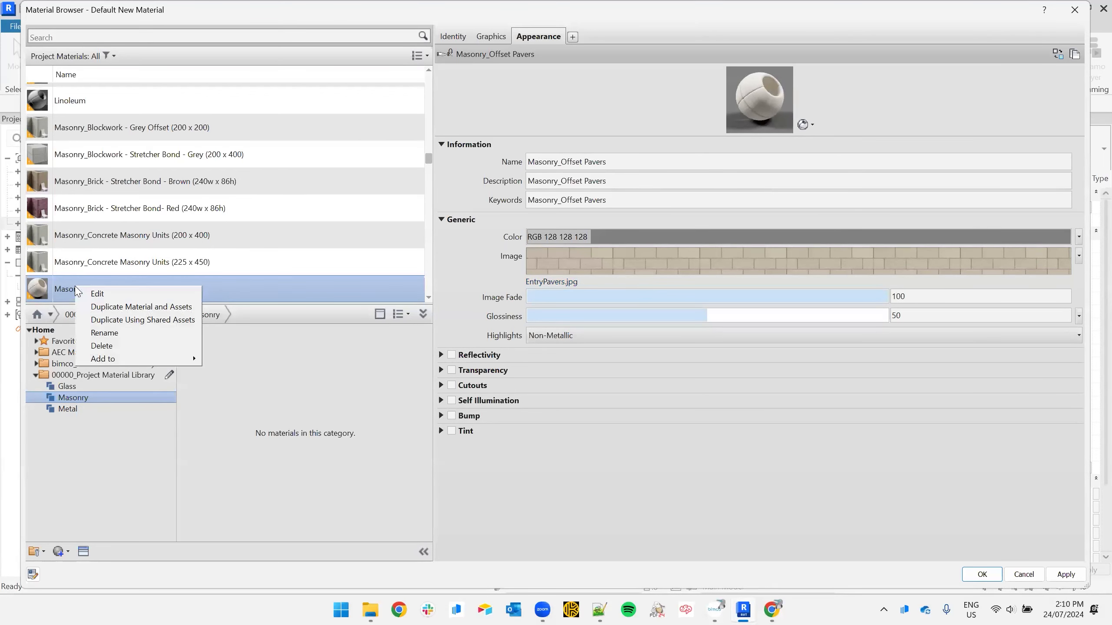
pyautogui.moveTo(115, 360)
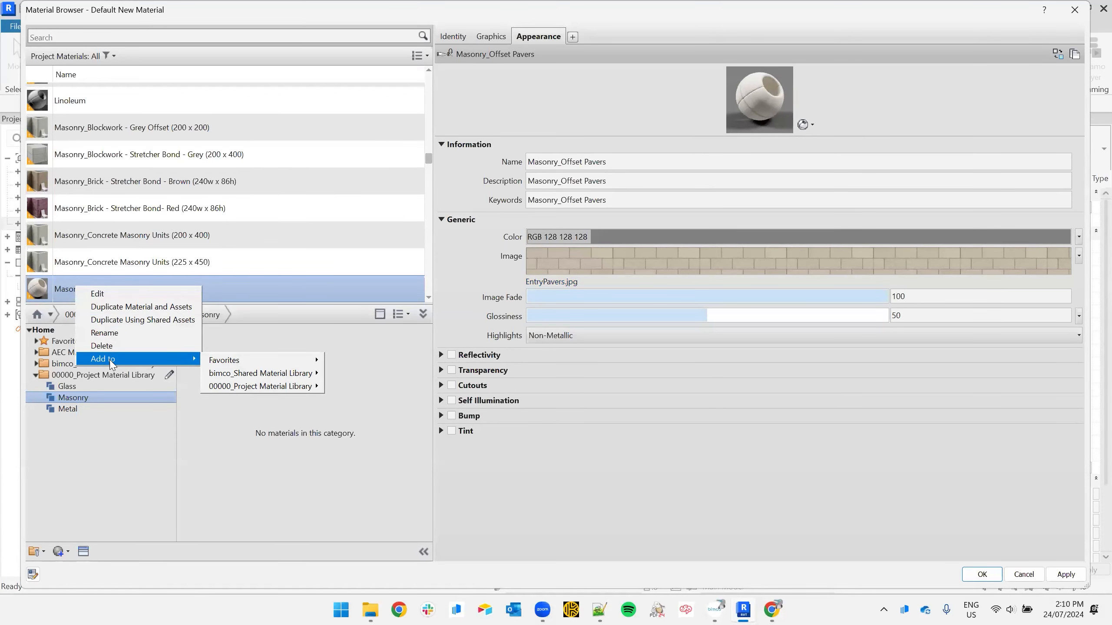
pyautogui.moveTo(255, 390)
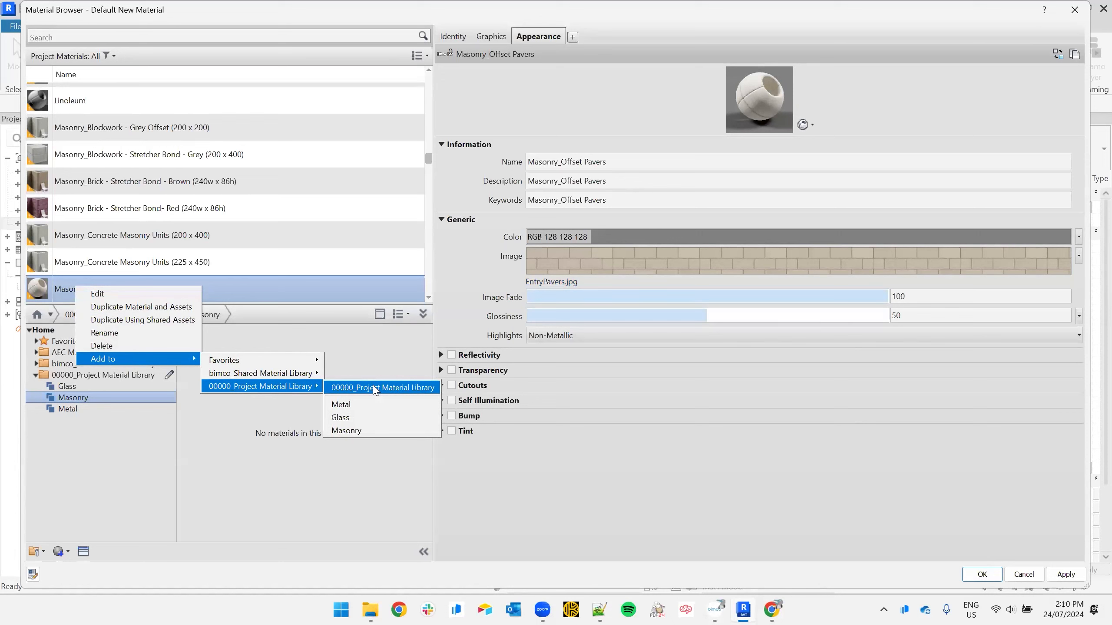
pyautogui.click(306, 295)
# Add the Masonry_Offset Pavers material to the Masonry category of the 00000_Project Material Library
pyautogui.moveTo(60, 292); pyautogui.dragTo(246, 387)
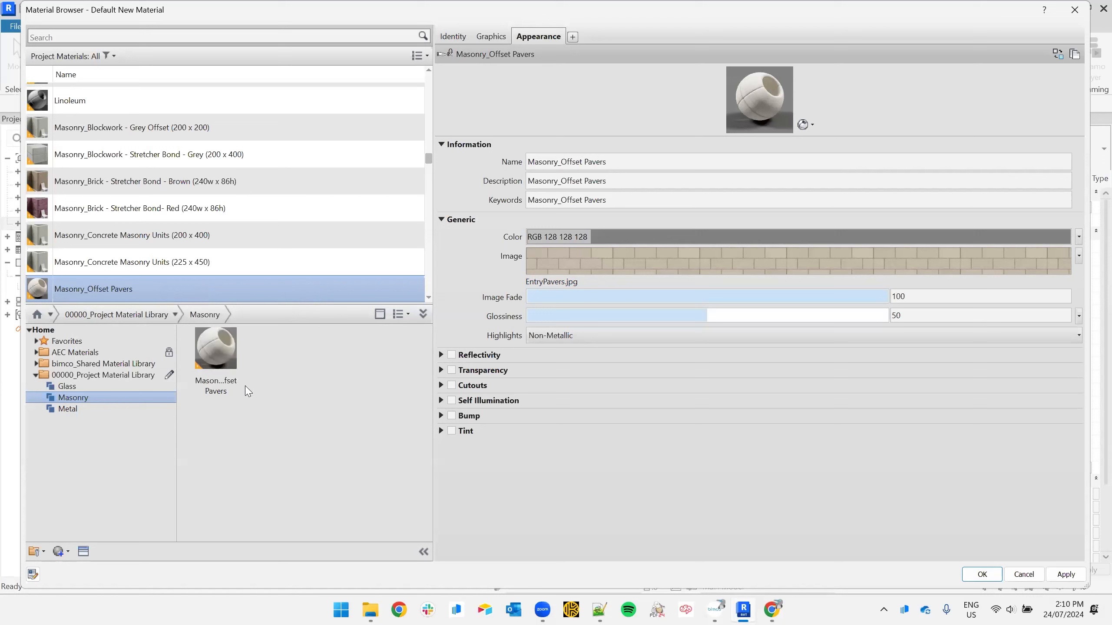
# Examine the graphics and appearance settings of the Masonry_Offset Pavers copy stored in the project library
pyautogui.moveTo(222, 351)
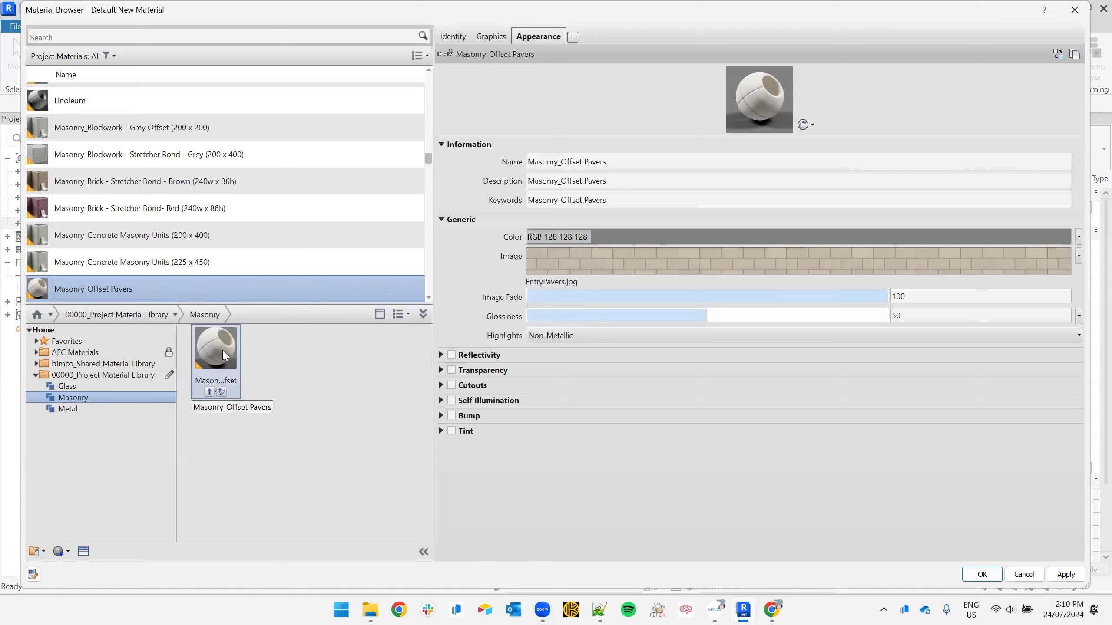
pyautogui.click(223, 352)
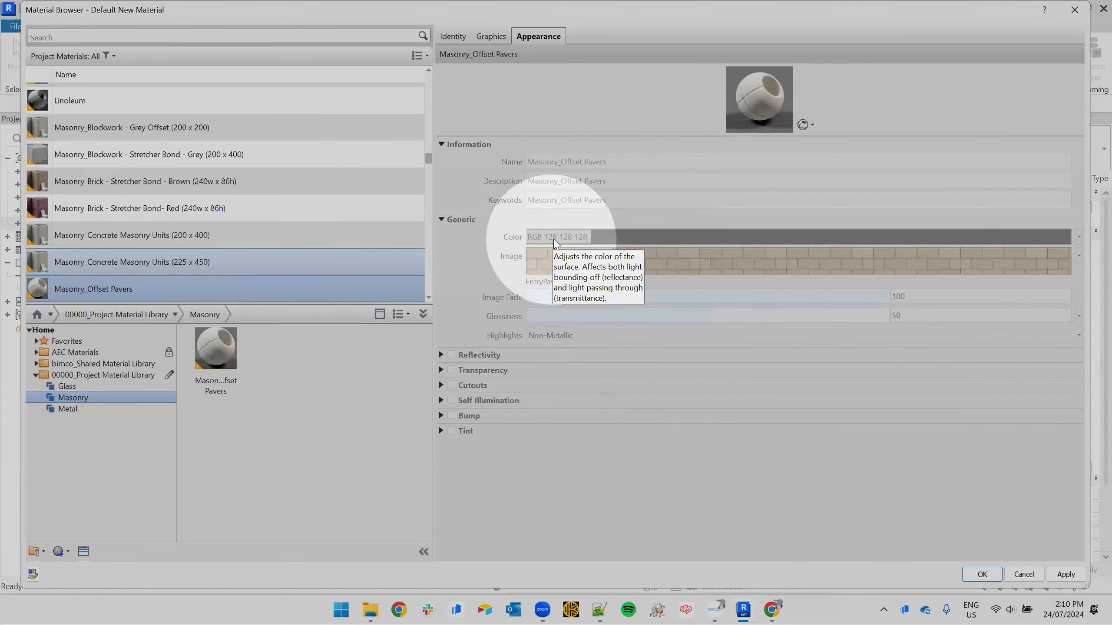
pyautogui.click(489, 38)
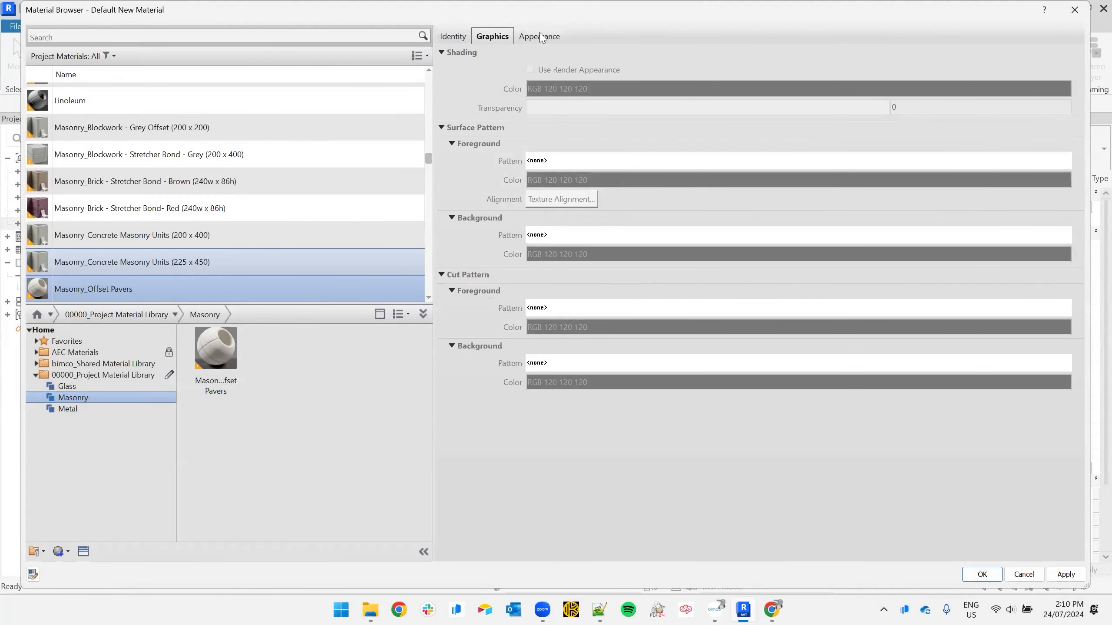
pyautogui.click(541, 36)
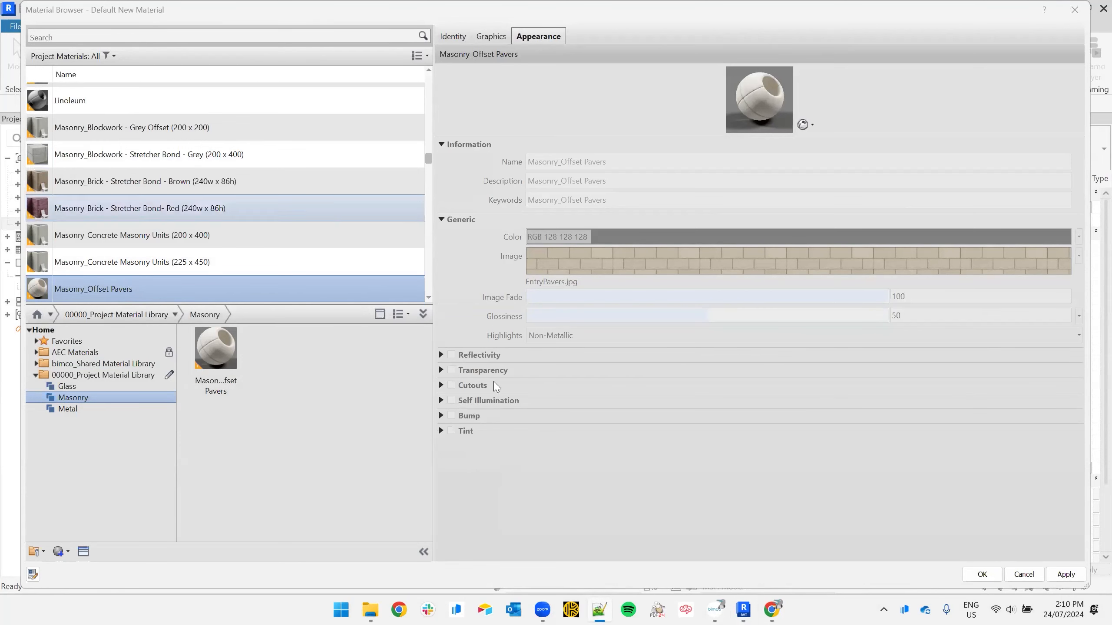
pyautogui.click(379, 458)
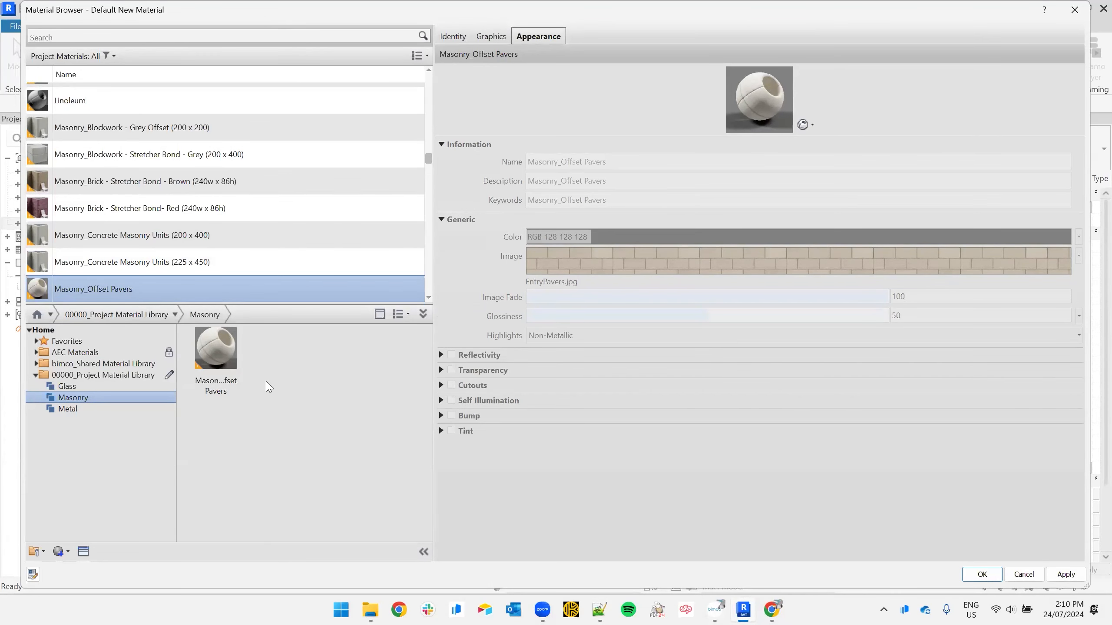
pyautogui.scroll(-1, 160, 159)
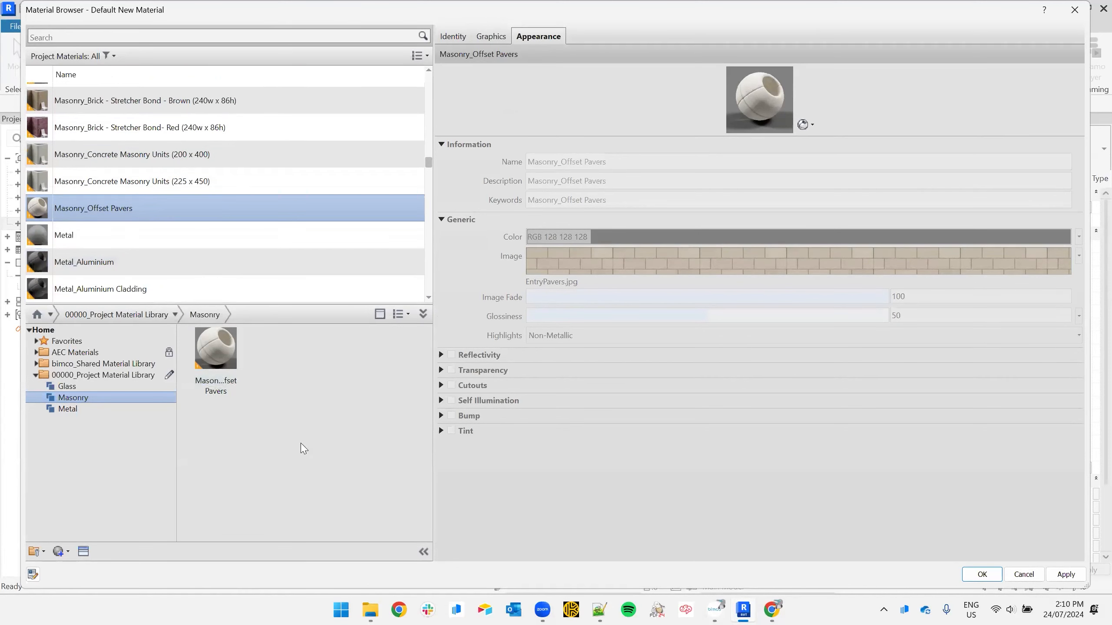
# Load Tile_Wall_Moroccan Sample from the Tile category of bimco_Shared Material Library into the project materials and open it for editing
pyautogui.moveTo(234, 378)
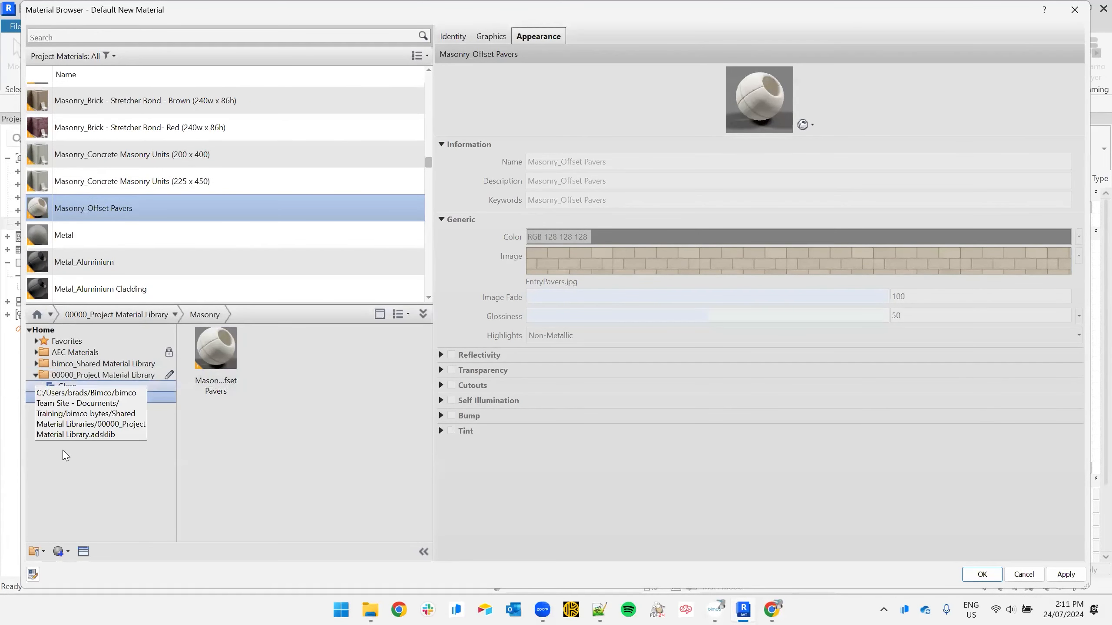
pyautogui.click(37, 363)
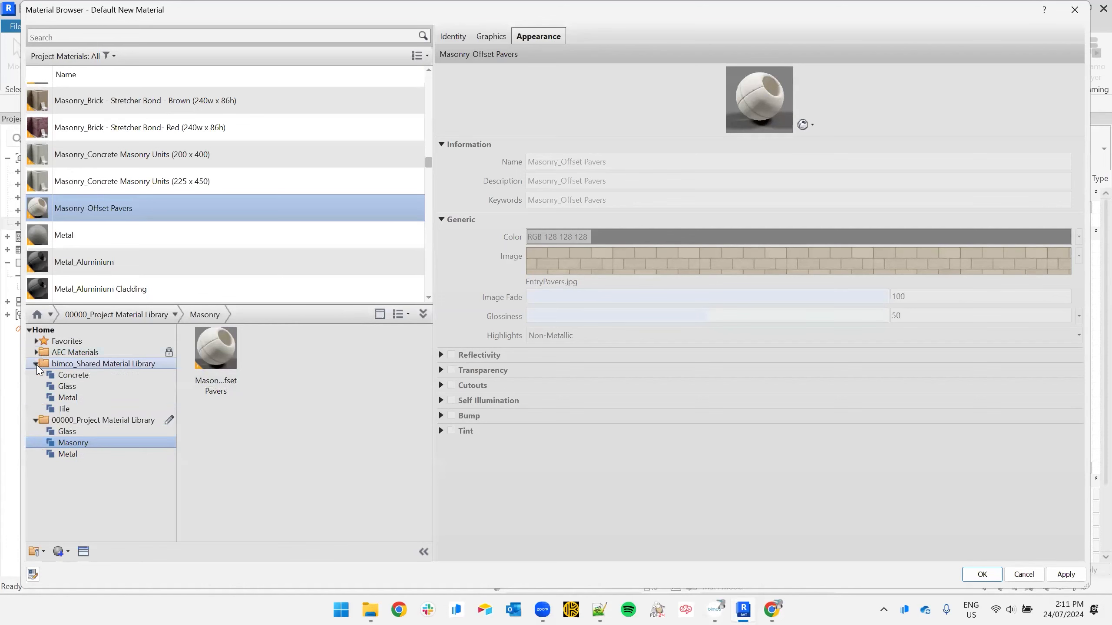
pyautogui.click(74, 409)
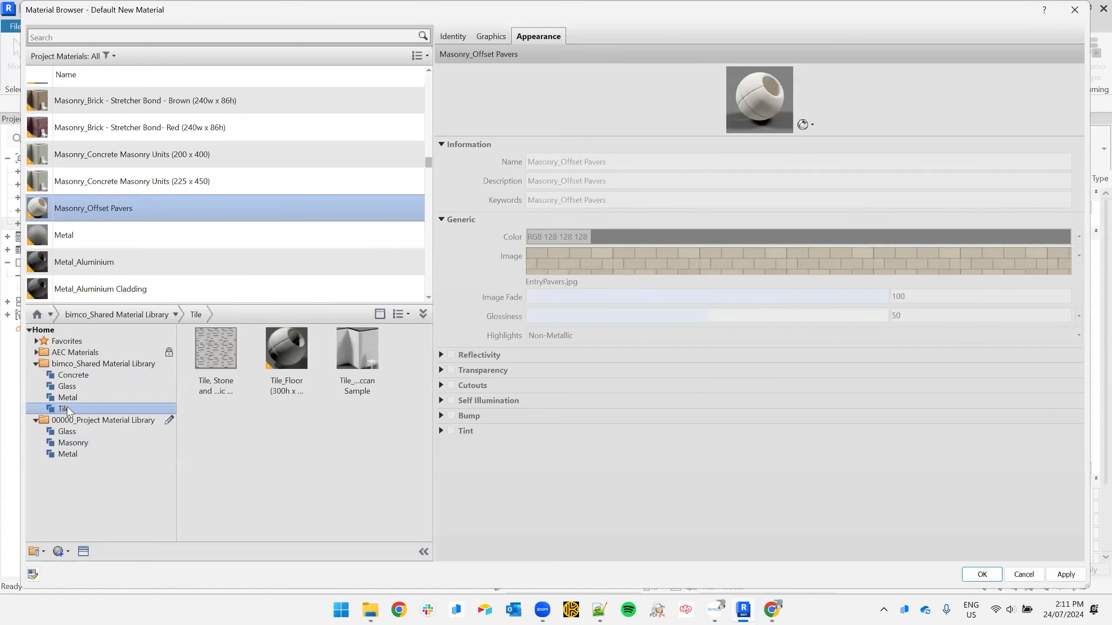
pyautogui.click(353, 359)
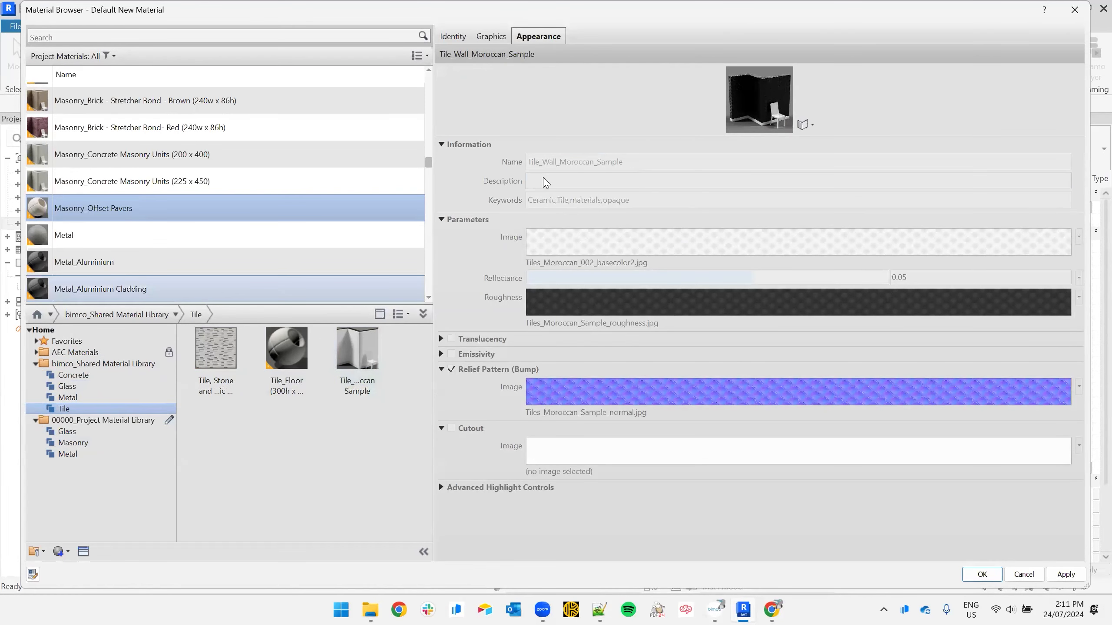
pyautogui.moveTo(353, 393)
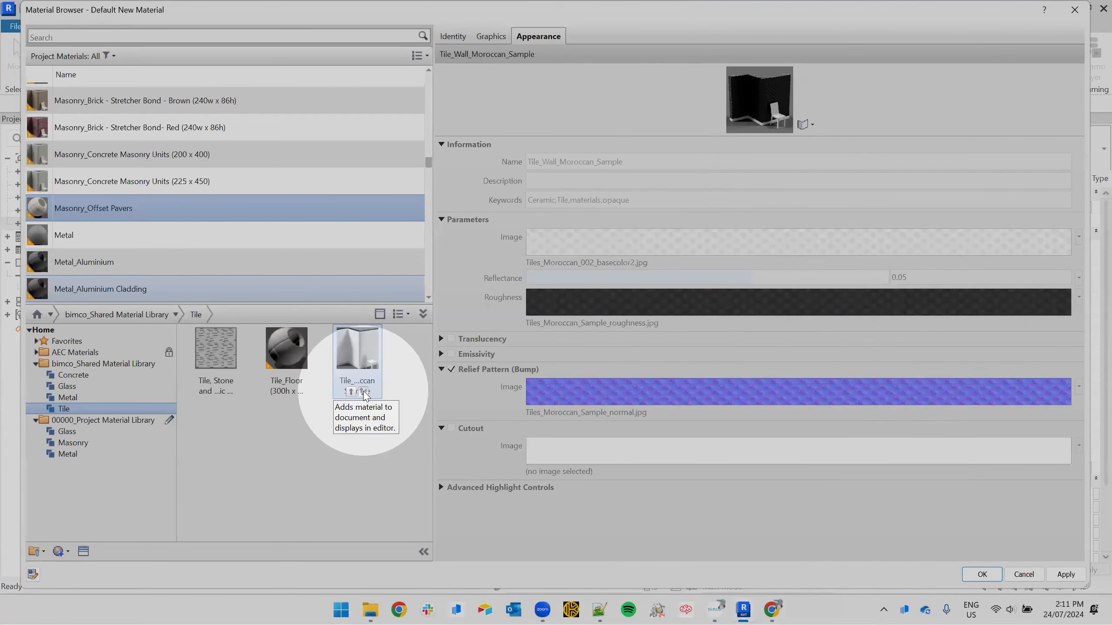
pyautogui.click(365, 392)
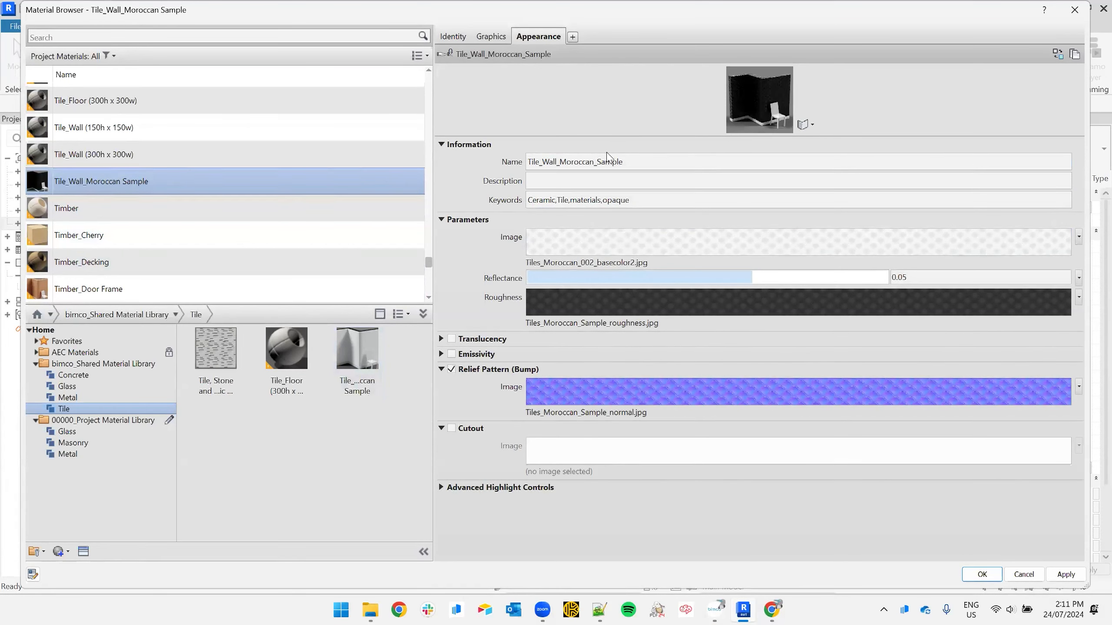
pyautogui.click(633, 165)
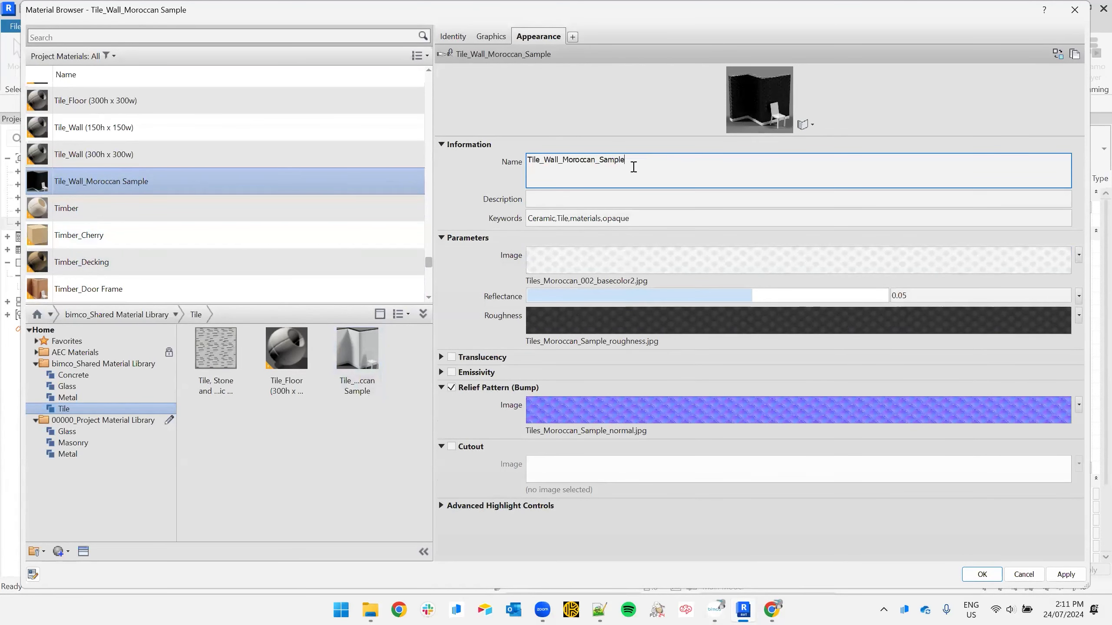
# Search the materials for "paver", select the project material Masonry_Offset Pavers and show the project library's Masonry category
pyautogui.scroll(1, 91, 176)
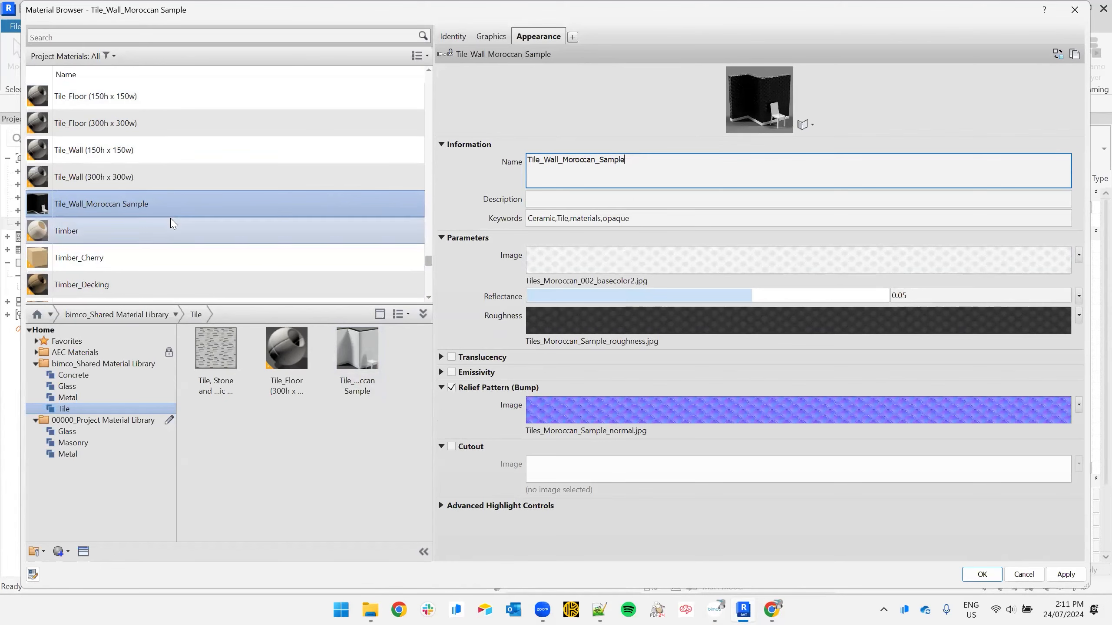
pyautogui.click(81, 36)
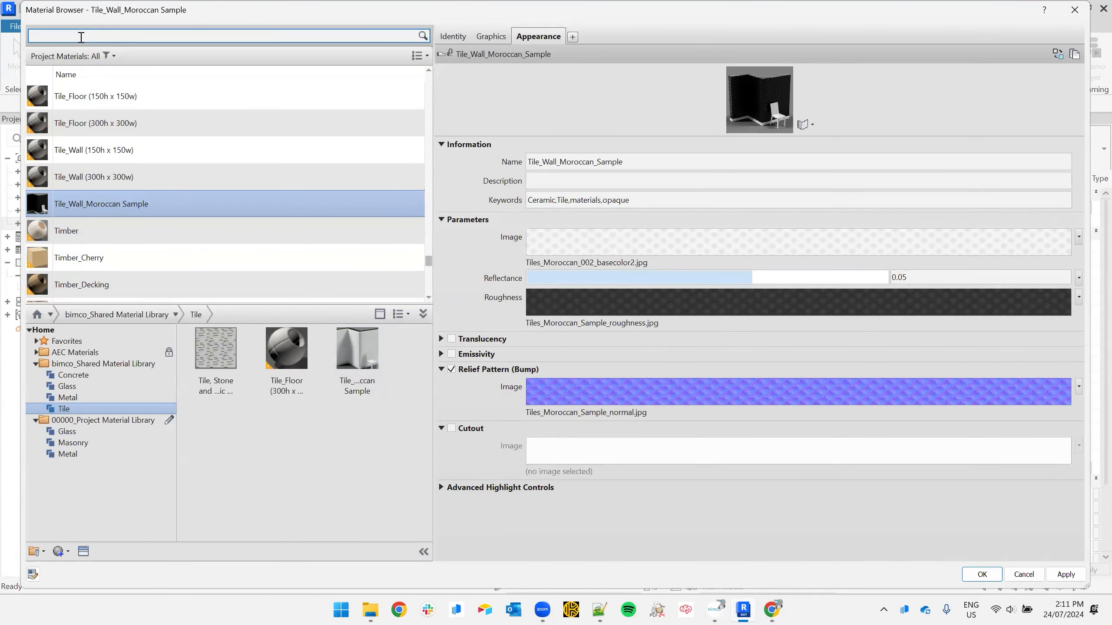
pyautogui.write('paving')
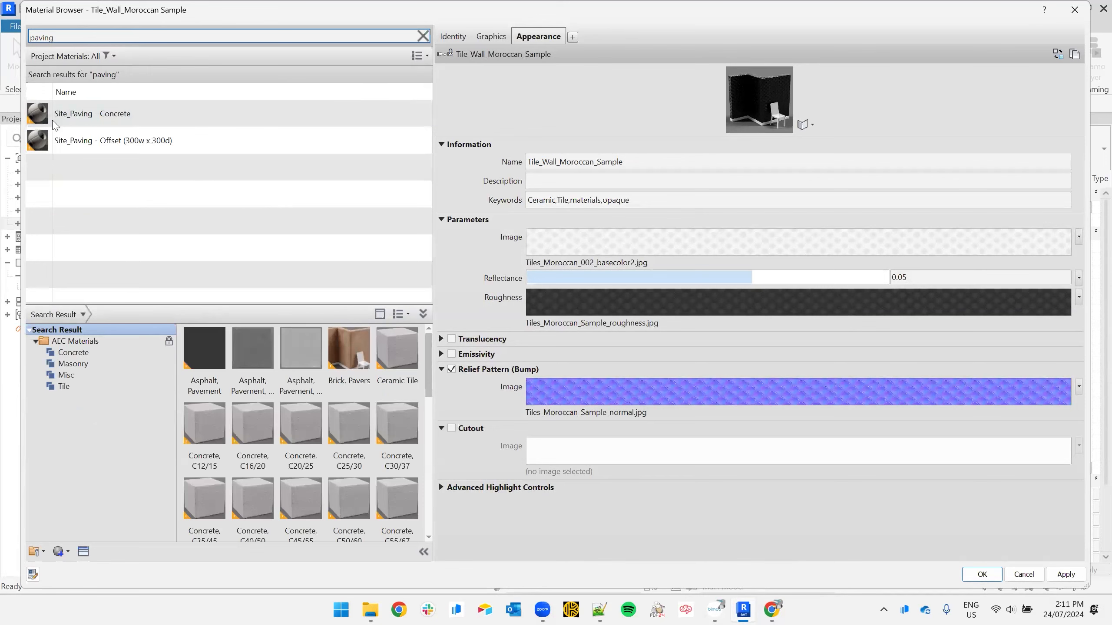
pyautogui.doubleClick(43, 35)
pyautogui.write('paver')
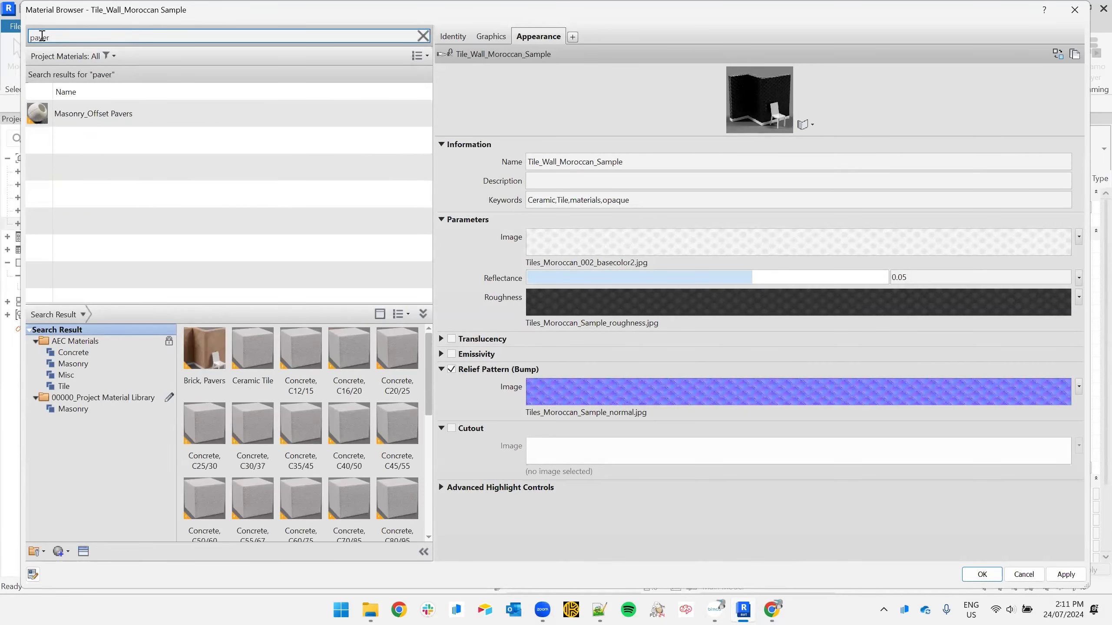
pyautogui.click(108, 125)
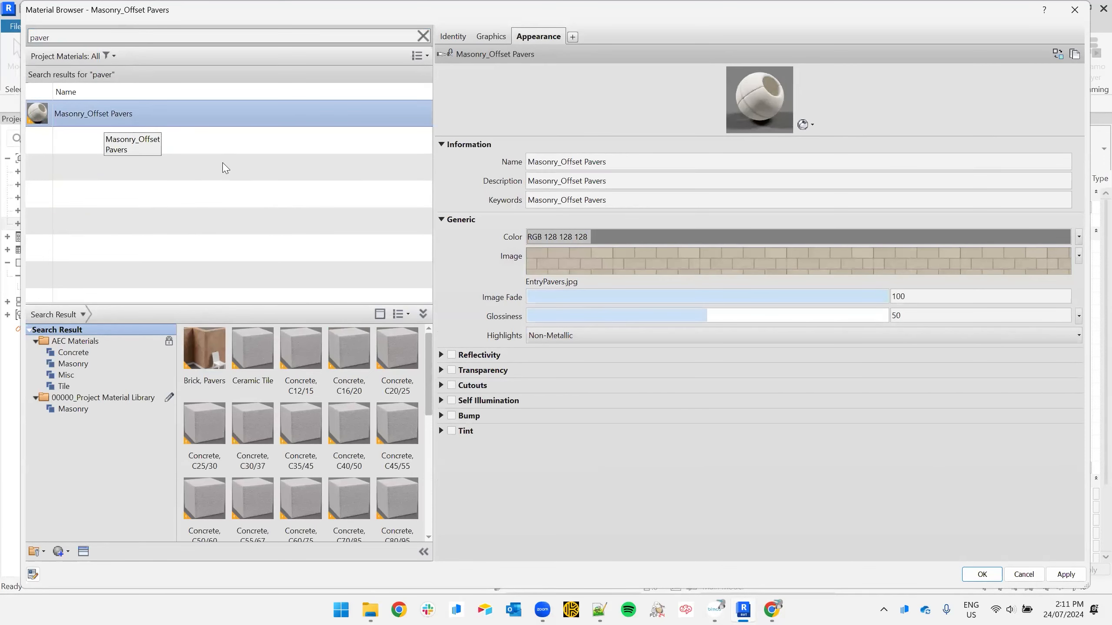
pyautogui.click(73, 412)
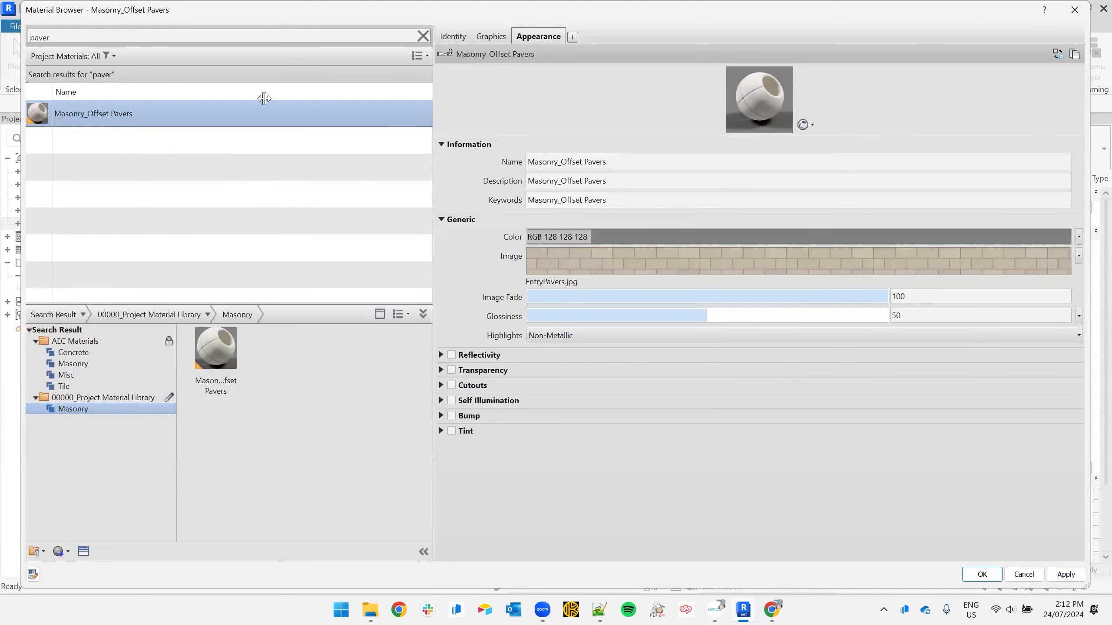
# Set the surface foreground pattern of the project material Masonry_Offset Pavers to the model pattern Paving(240w x 120d)_Offset
pyautogui.click(495, 36)
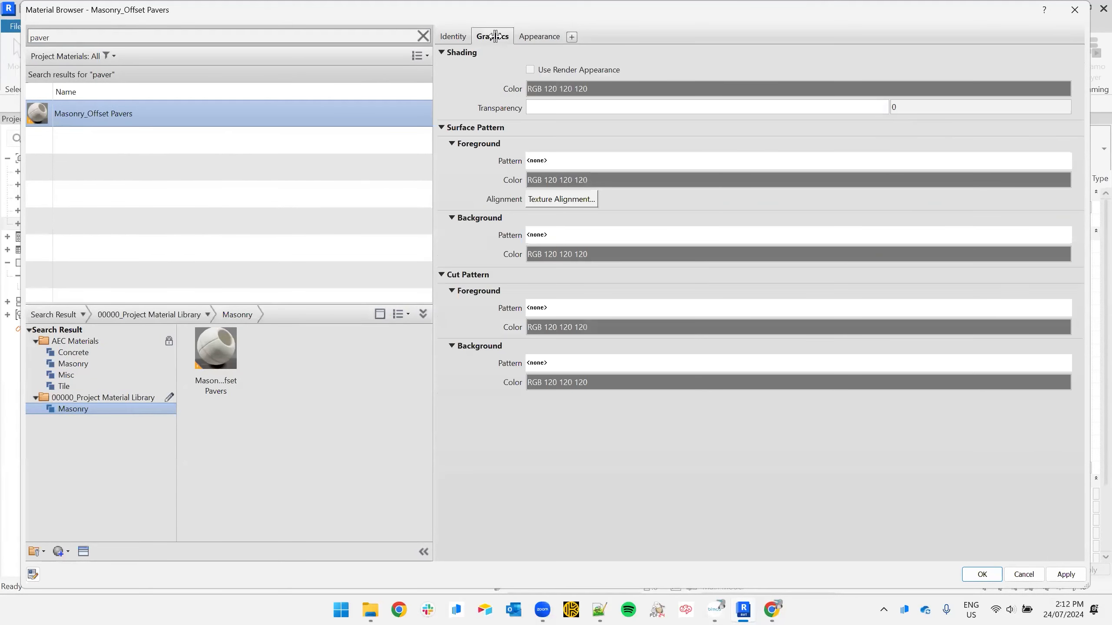
pyautogui.click(551, 158)
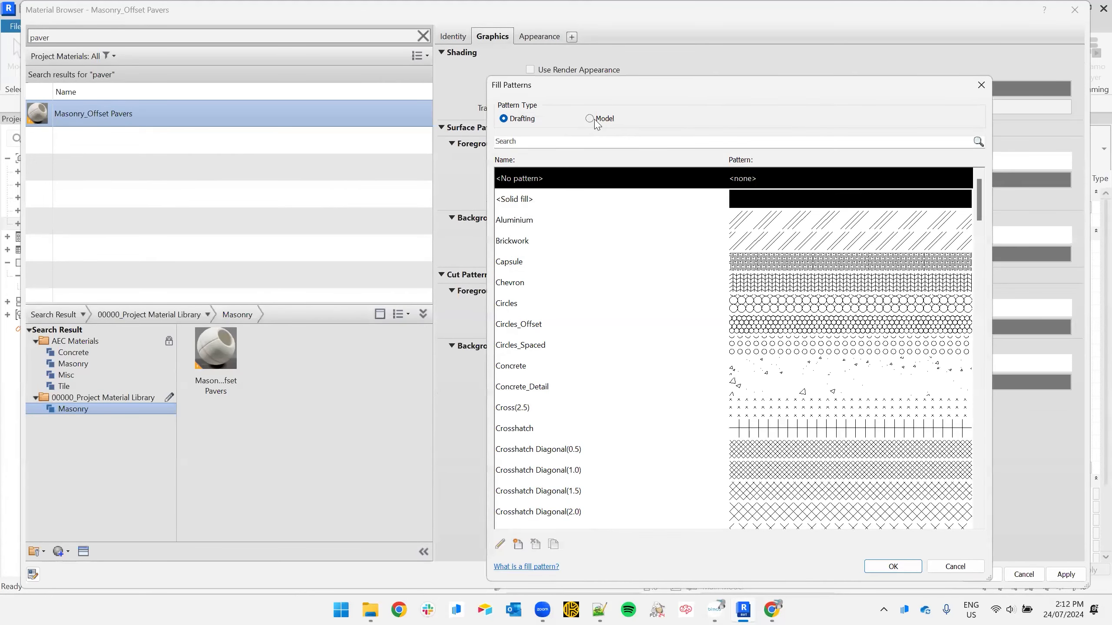
pyautogui.click(590, 119)
pyautogui.click(535, 141)
pyautogui.write('onry_Offse')
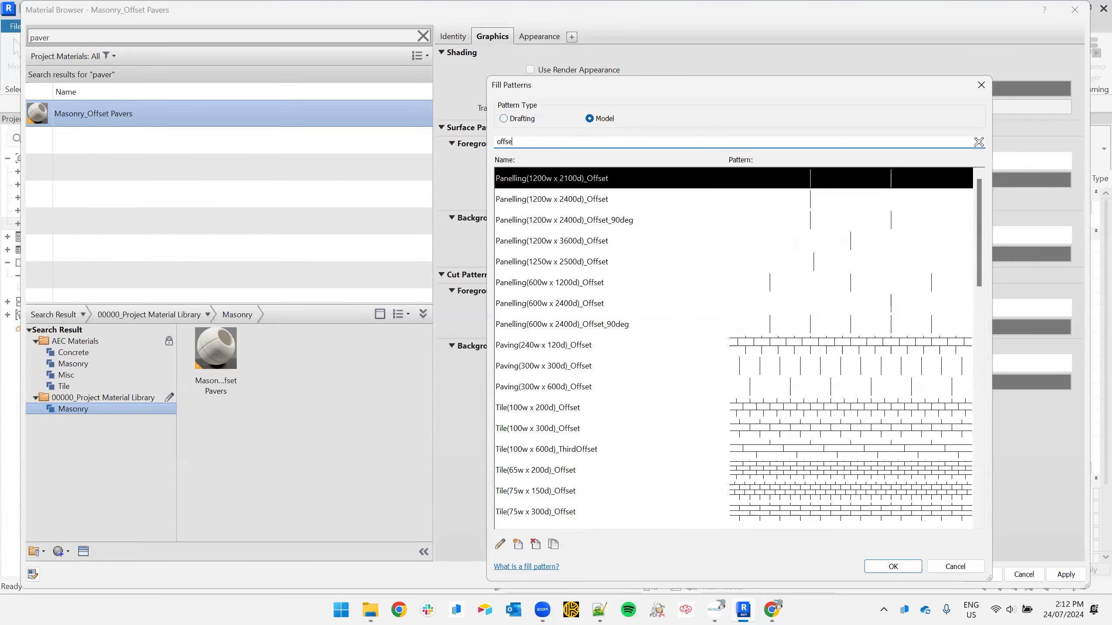
pyautogui.write('t')
pyautogui.press('BackSpace')
pyautogui.press('BackSpace')
pyautogui.press('BackSpace')
pyautogui.press('BackSpace')
pyautogui.press('BackSpace')
pyautogui.press('BackSpace')
pyautogui.write('pav')
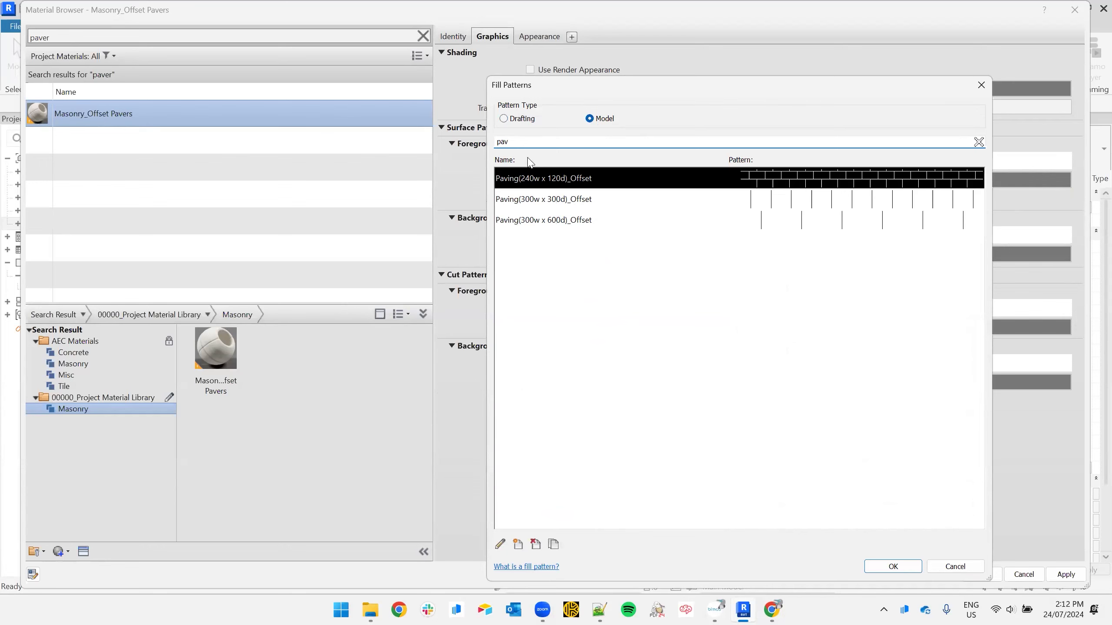
pyautogui.doubleClick(567, 184)
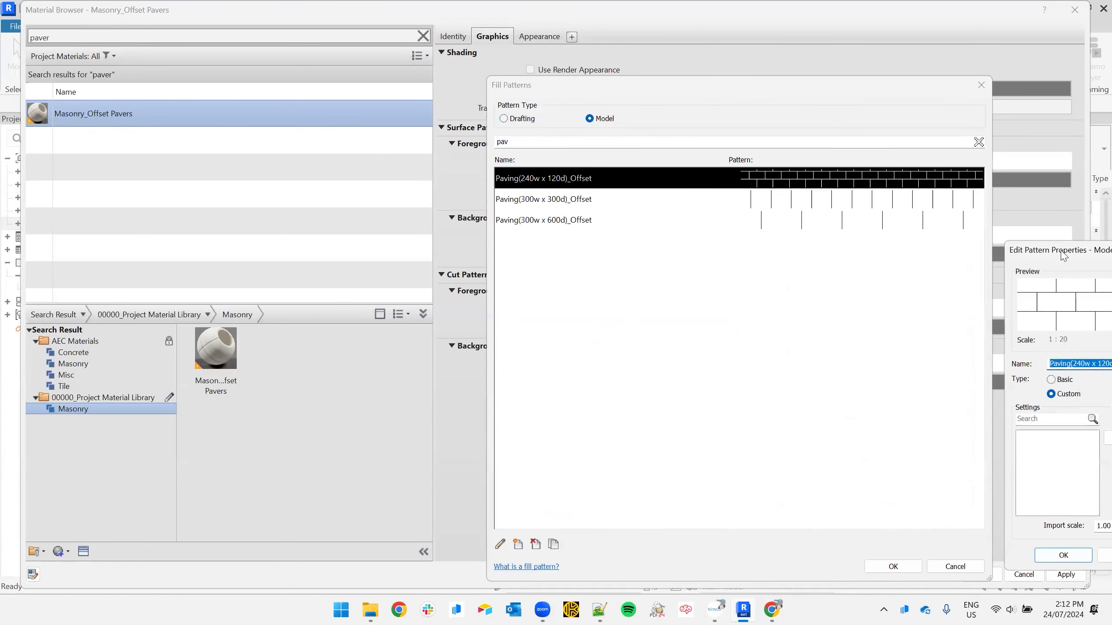
pyautogui.click(478, 374)
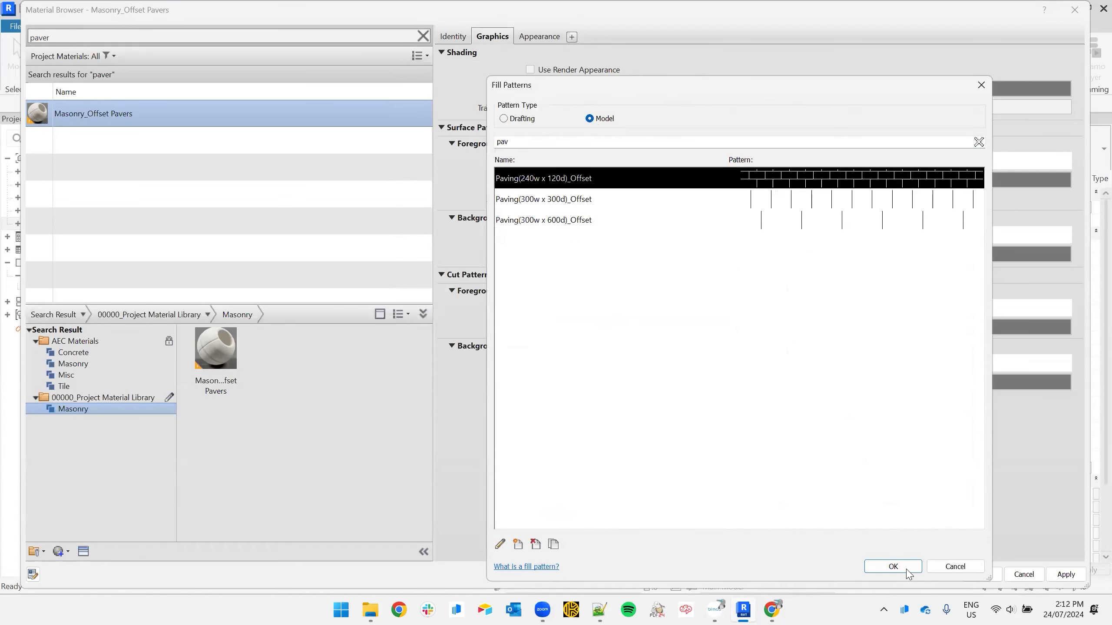
pyautogui.click(907, 569)
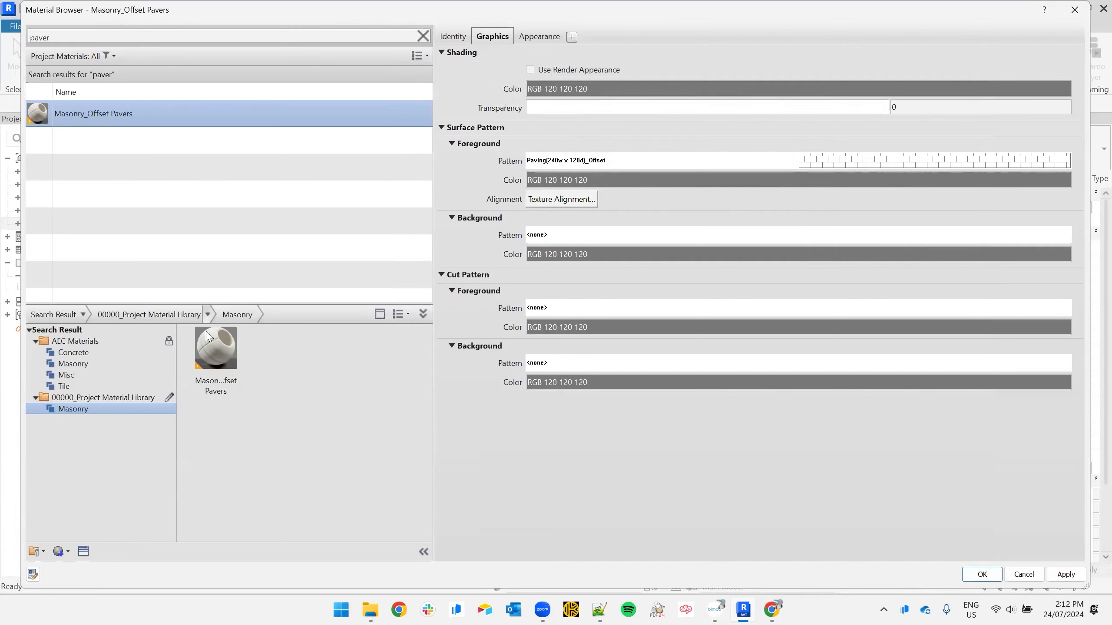
# Replace the Masonry_Offset Pavers copy in the project library's Masonry category with the updated project material and check the copy's graphics
pyautogui.click(207, 348)
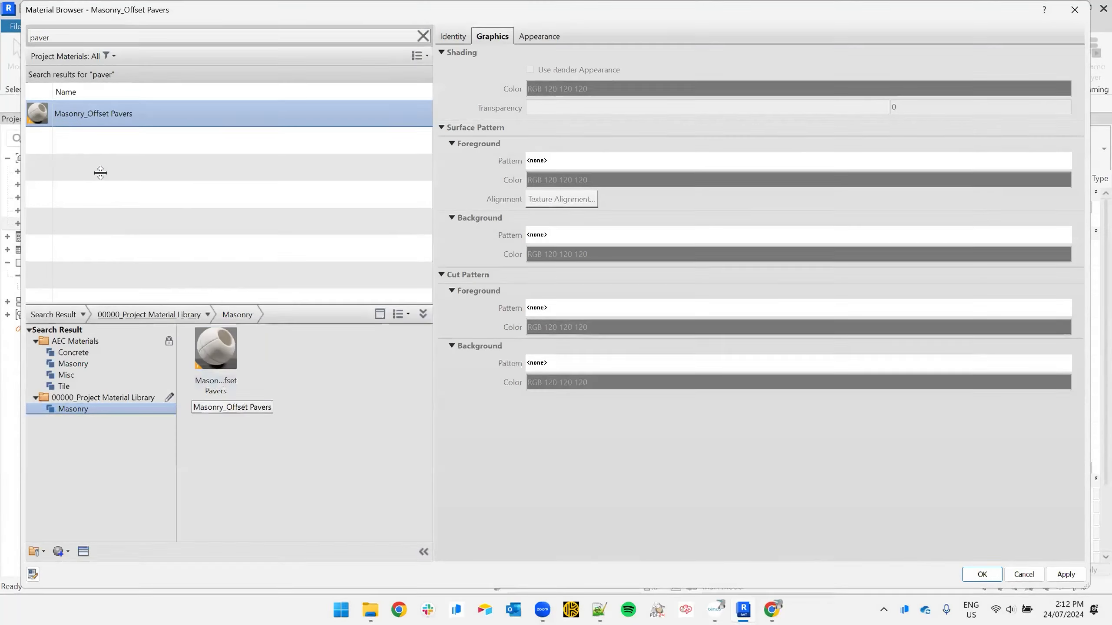
pyautogui.moveTo(212, 353); pyautogui.dragTo(278, 397)
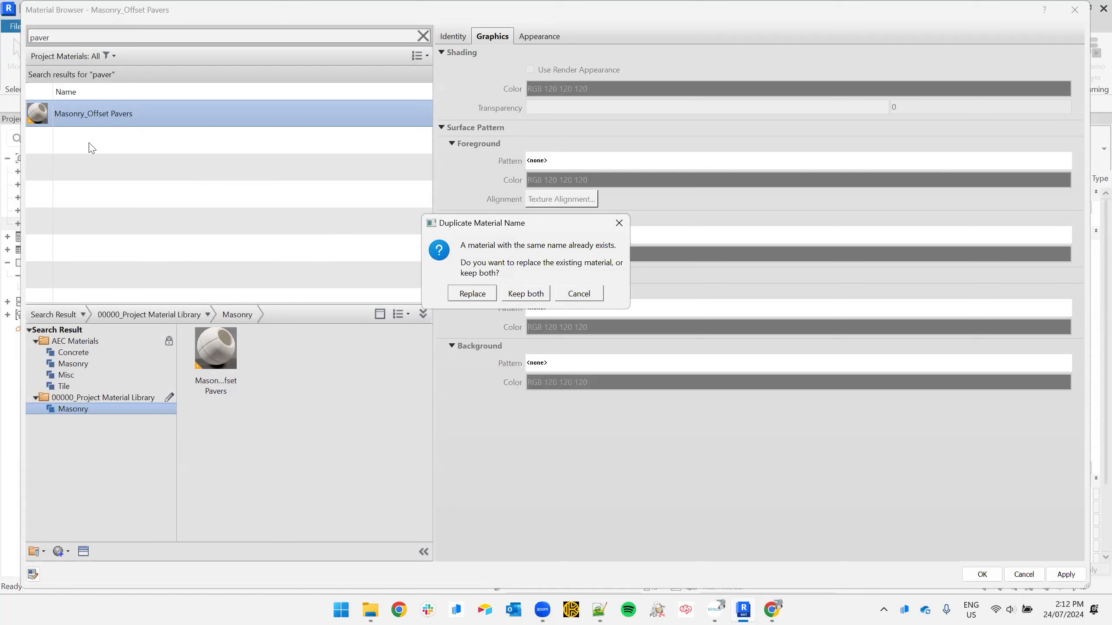
pyautogui.click(472, 293)
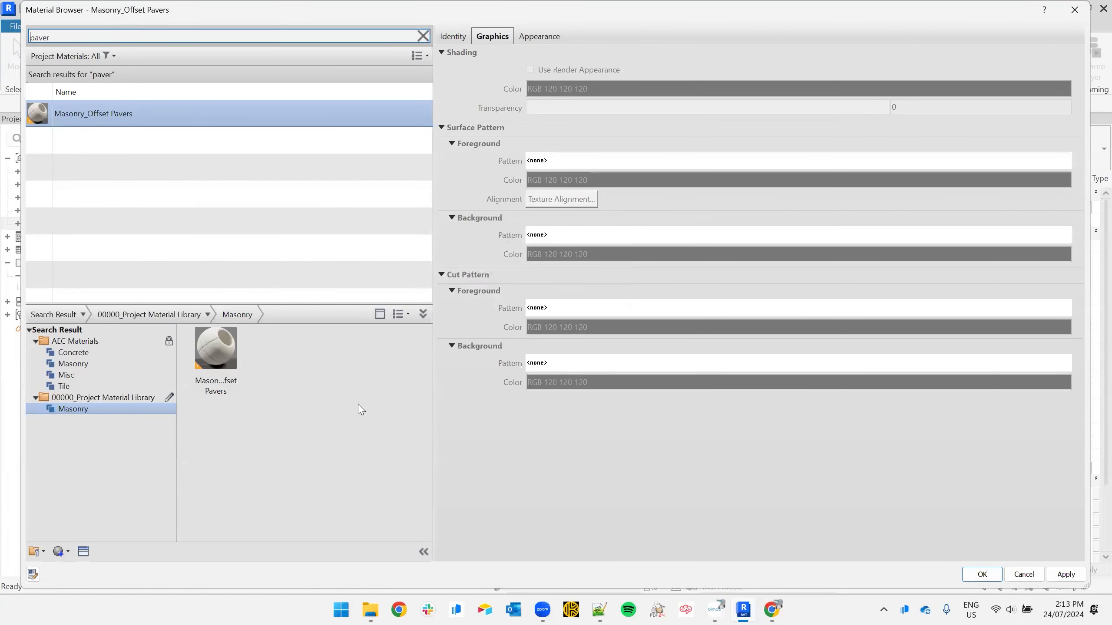
pyautogui.click(214, 352)
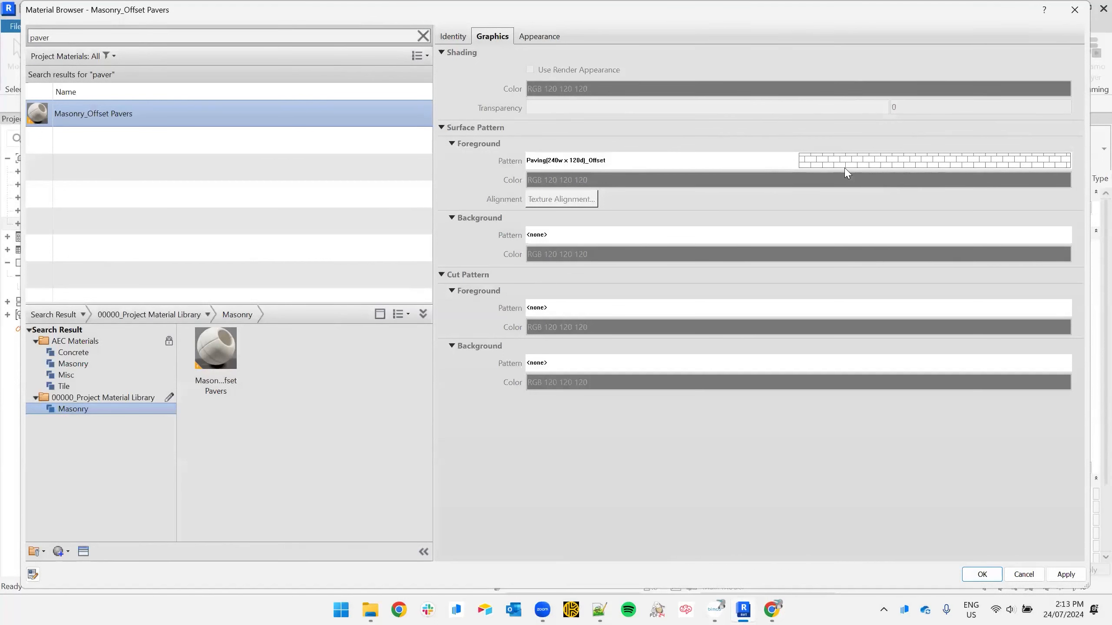
pyautogui.moveTo(210, 352)
pyautogui.moveTo(210, 396)
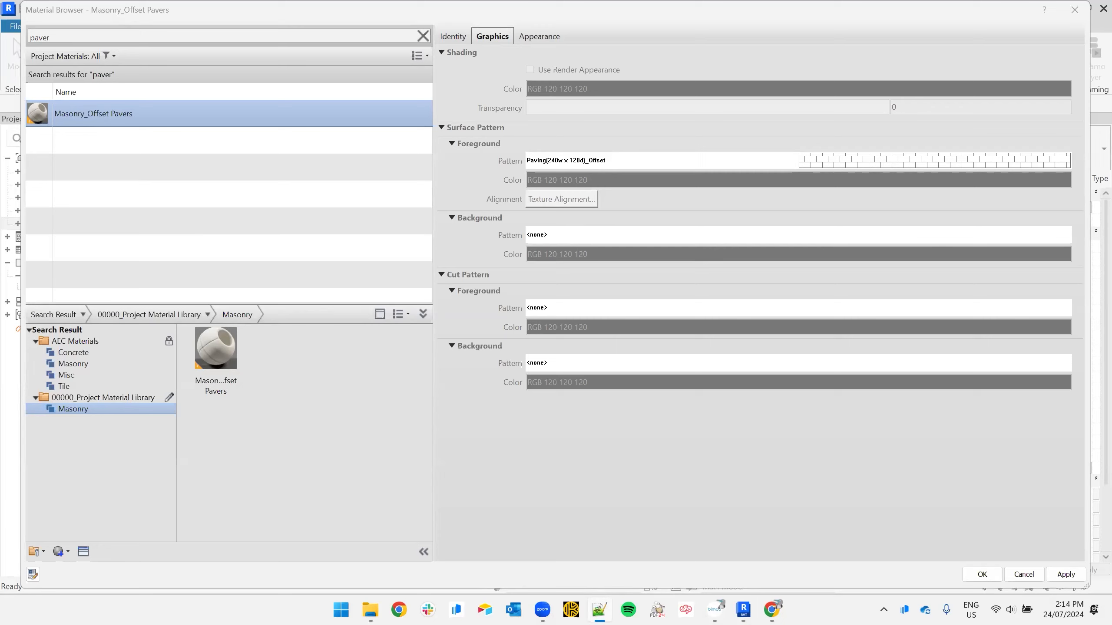
# Examine the appearance image file used by the project material Masonry_Offset Pavers
pyautogui.click(312, 438)
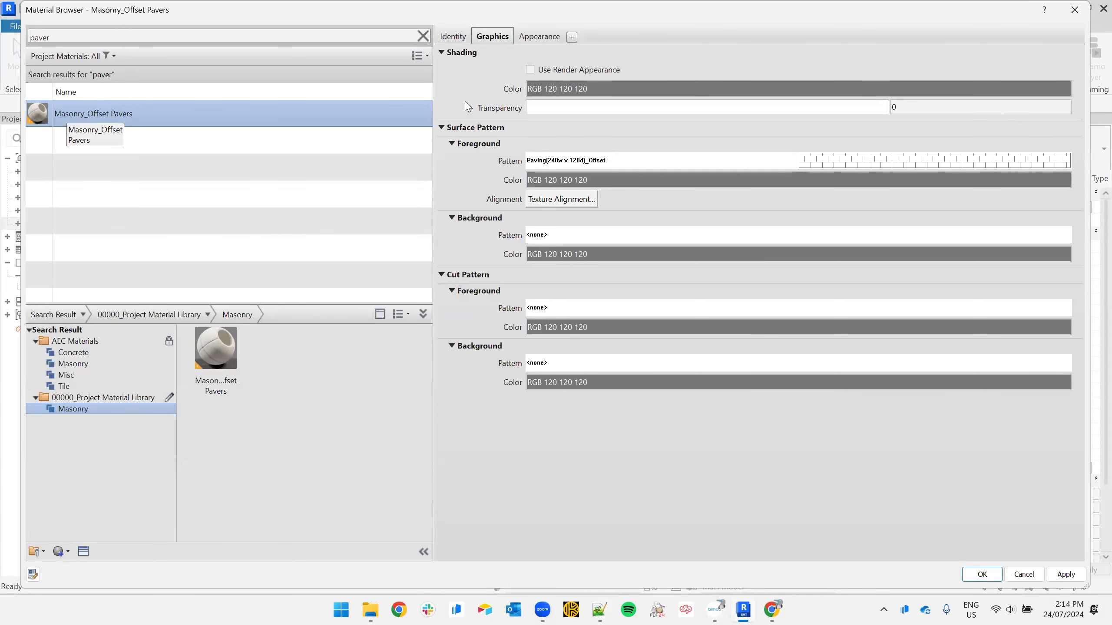
pyautogui.click(538, 37)
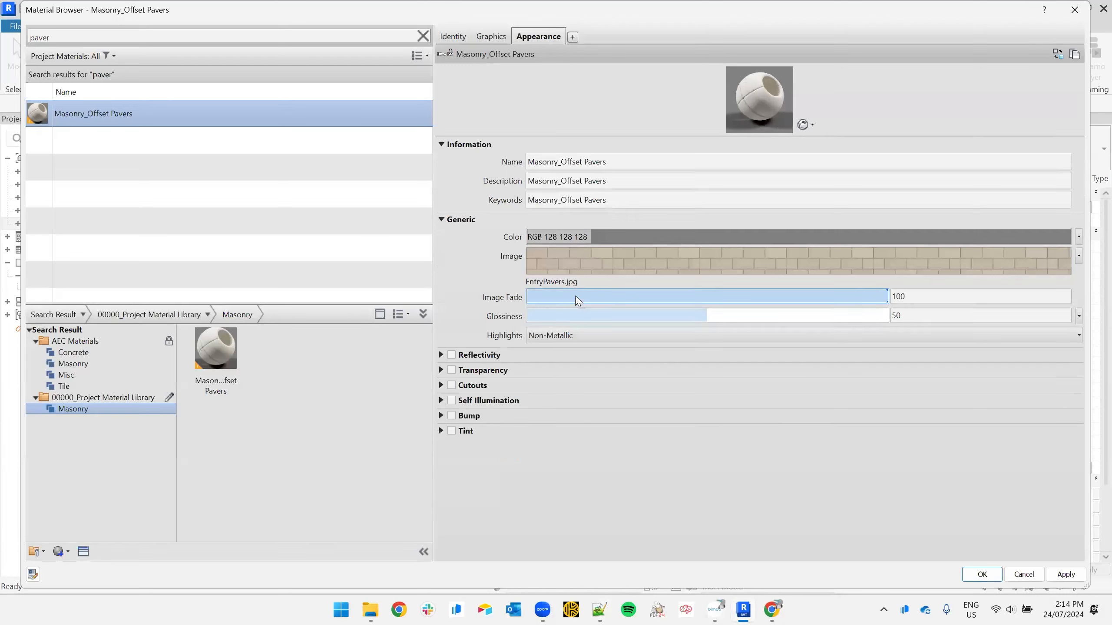
pyautogui.moveTo(567, 268)
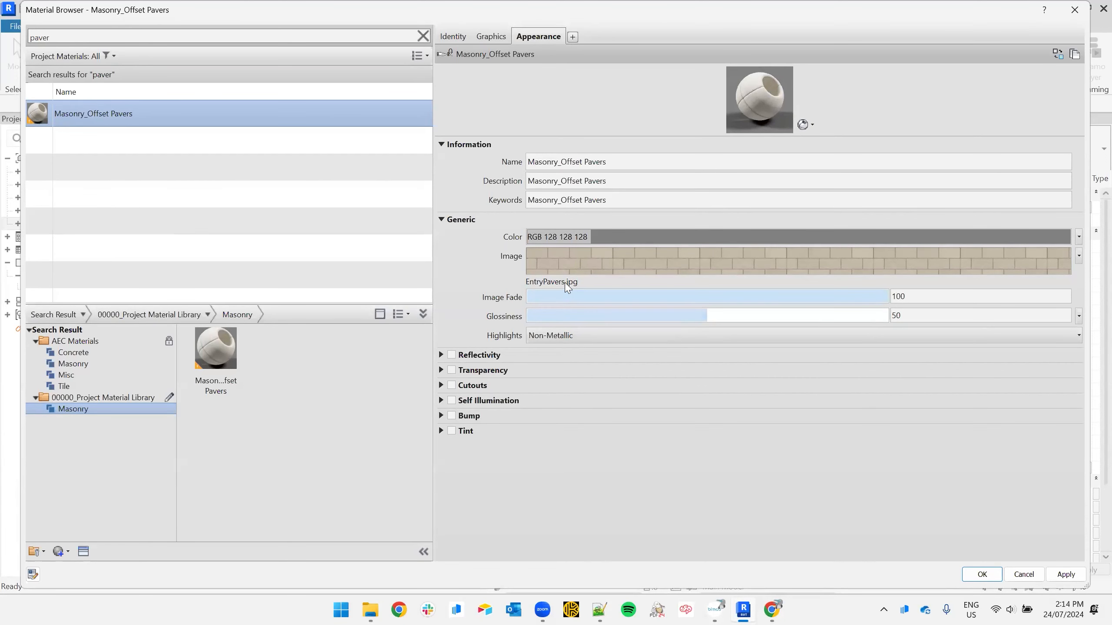
# Examine the identity, physical and appearance settings of Ceramic Tile in AEC Materials, including the finish bump image
pyautogui.click(80, 344)
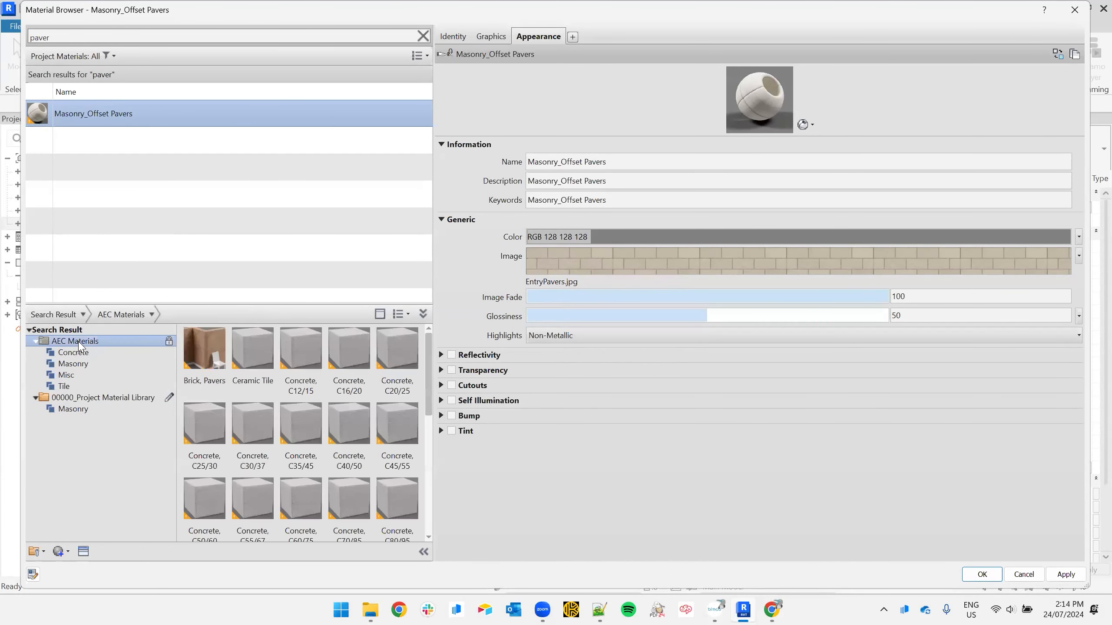
pyautogui.click(256, 354)
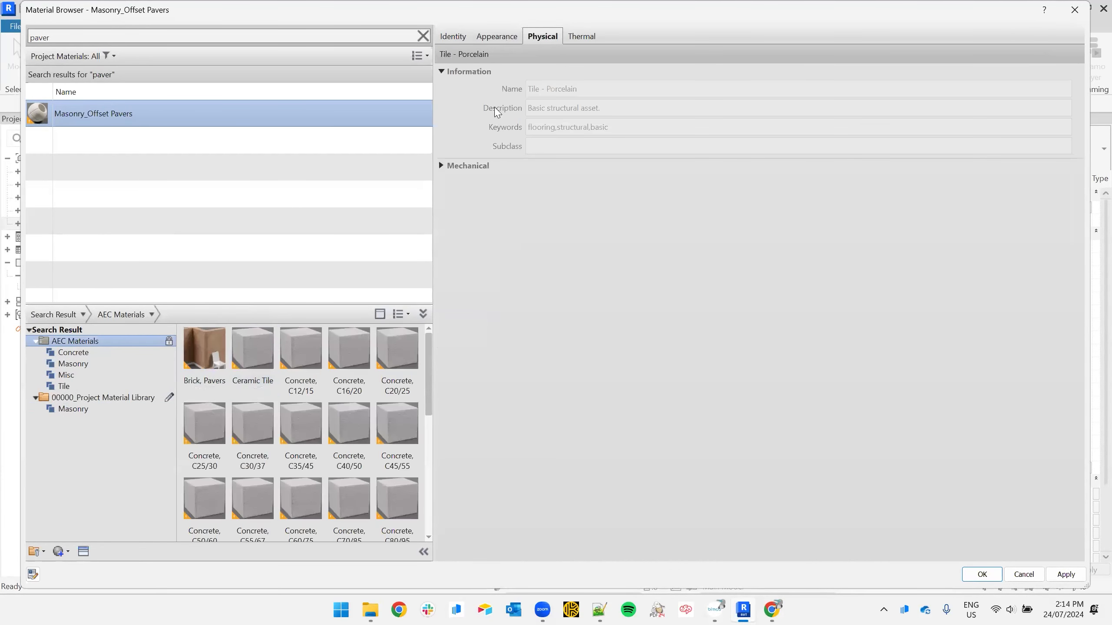
pyautogui.click(499, 37)
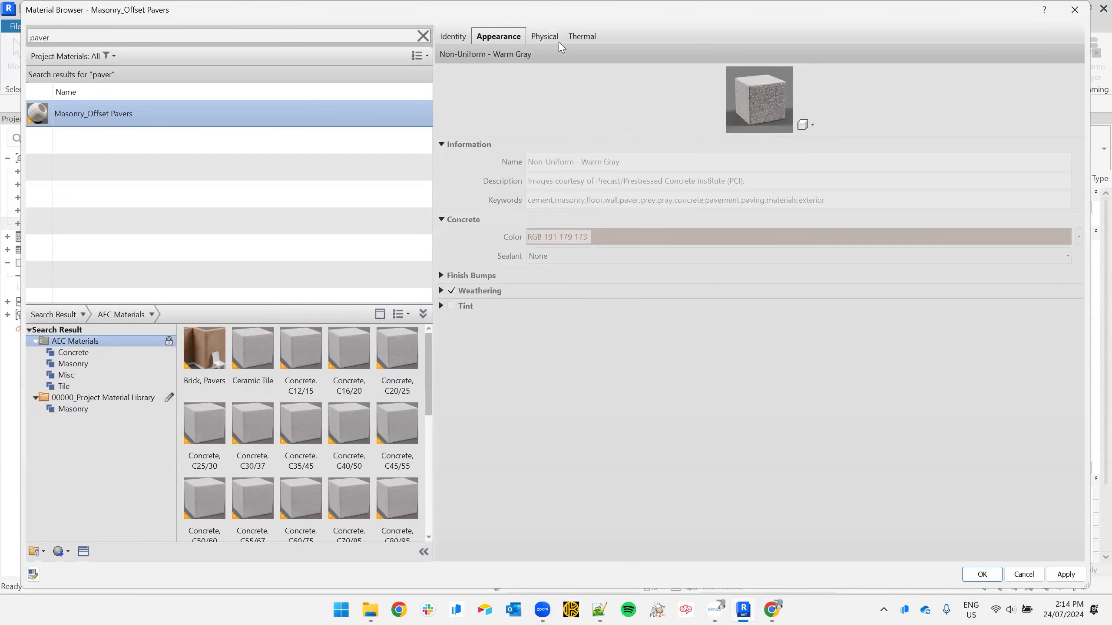
pyautogui.click(544, 38)
pyautogui.scroll(-1, 251, 447)
pyautogui.scroll(1, 251, 447)
pyautogui.click(458, 37)
pyautogui.click(483, 37)
pyautogui.click(441, 275)
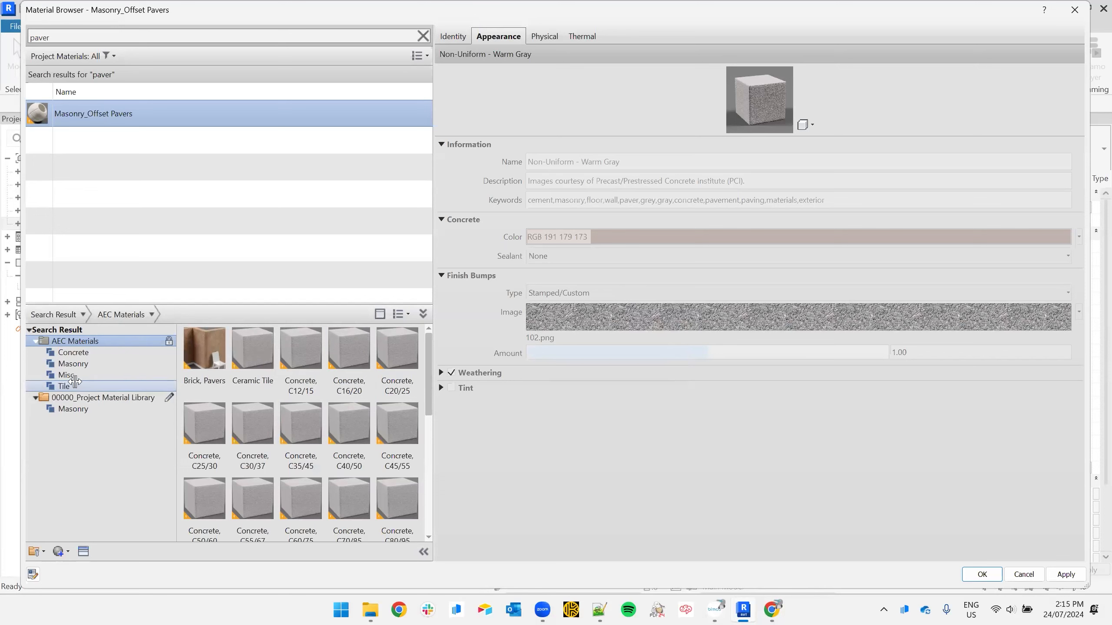
# Browse the "paver" results in the project library's Masonry category and the Masonry, Tile and Misc categories of AEC Materials
pyautogui.click(79, 407)
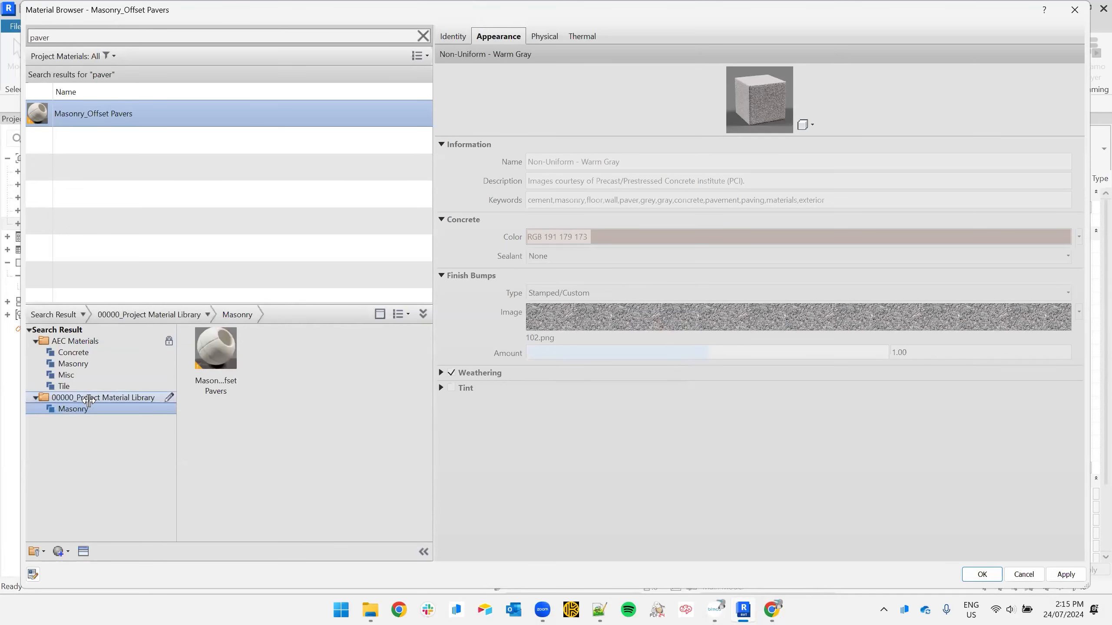
pyautogui.click(81, 365)
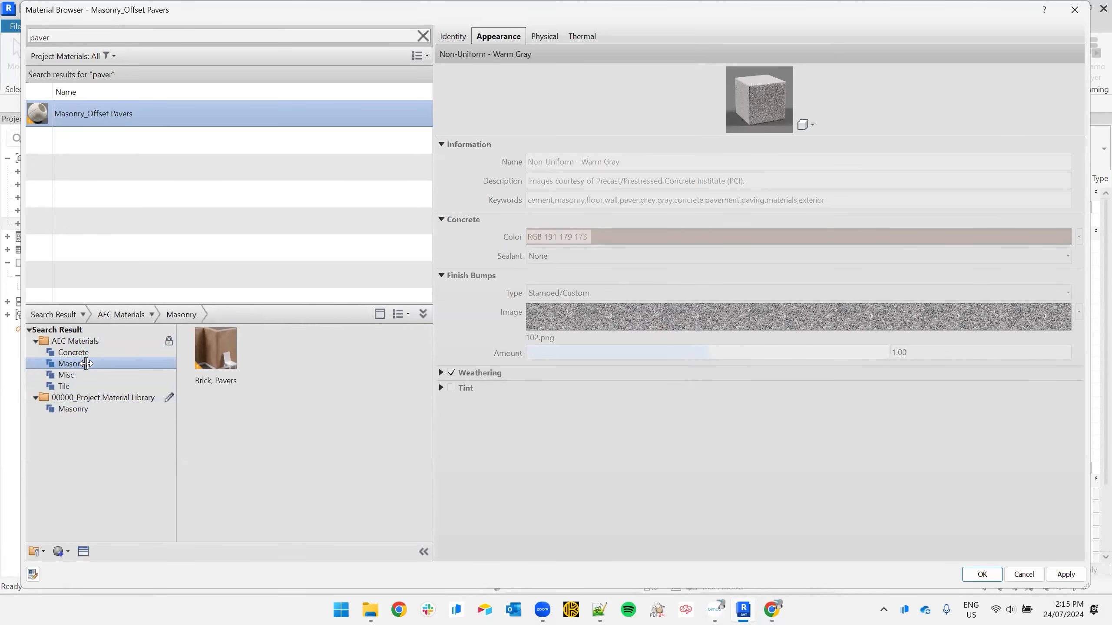
pyautogui.click(73, 386)
pyautogui.click(68, 375)
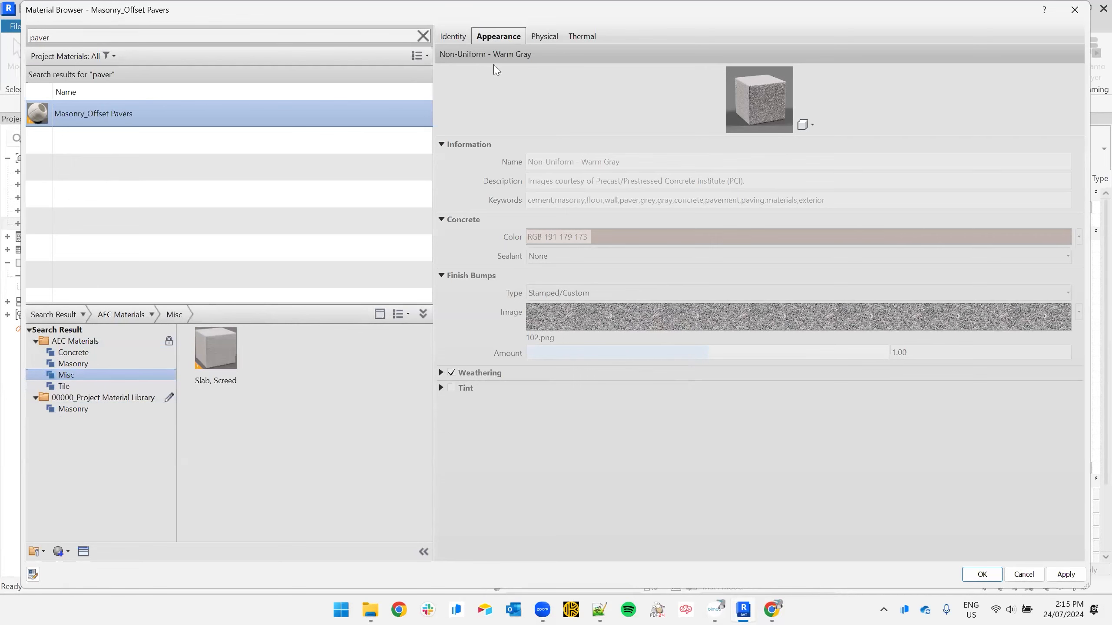
# Search the materials for "moroccan" and examine the appearance image files of the project material Tile_Wall_Moroccan Sample
pyautogui.click(423, 36)
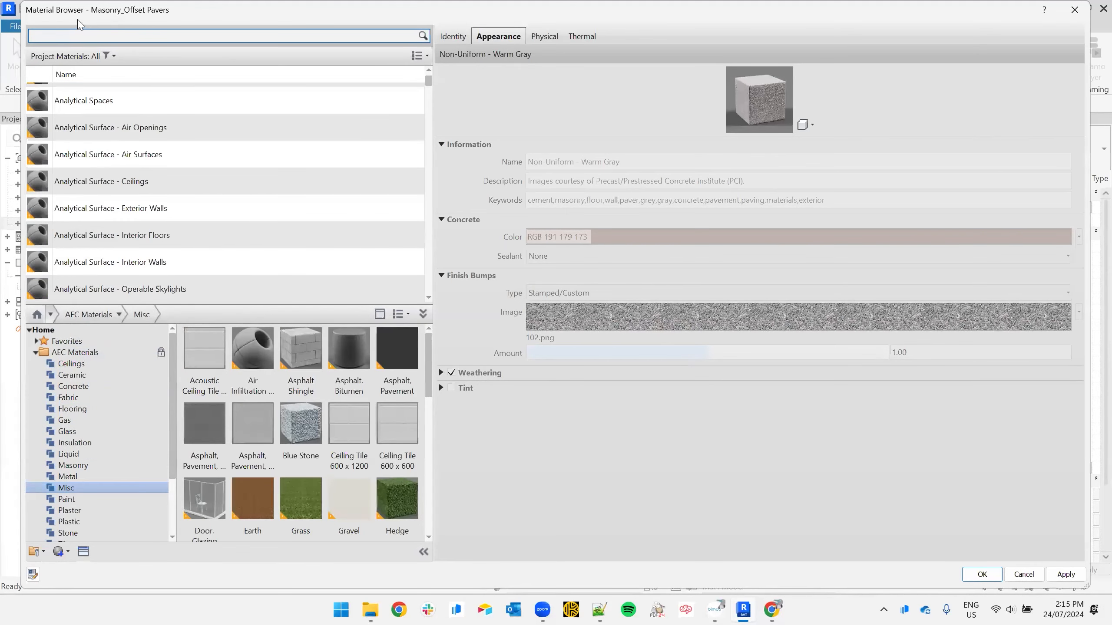
pyautogui.write('moroccan')
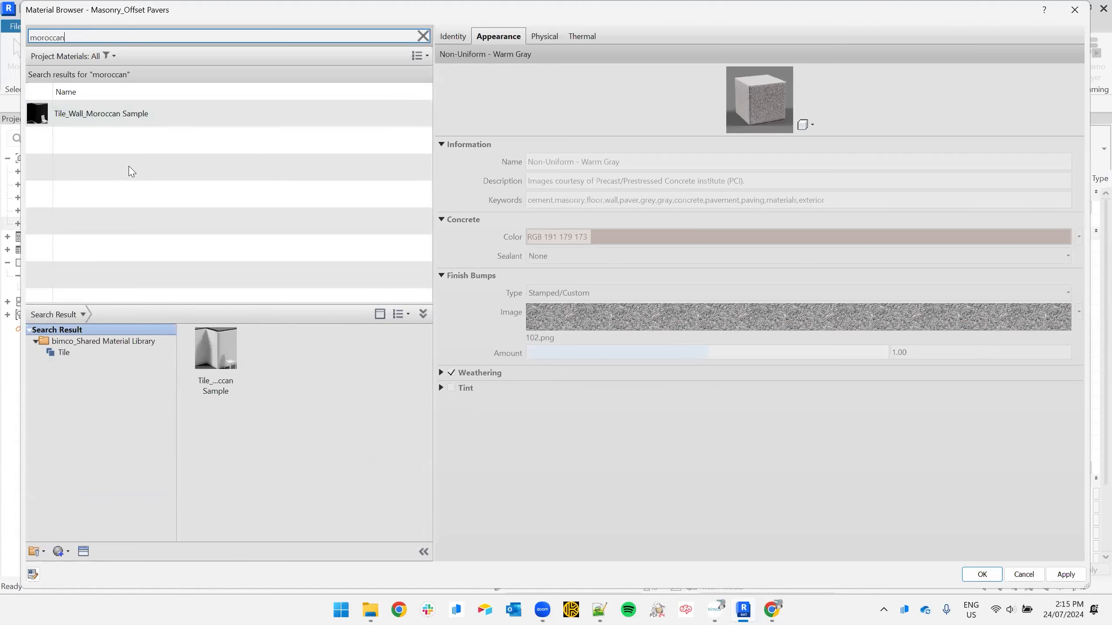
pyautogui.click(116, 118)
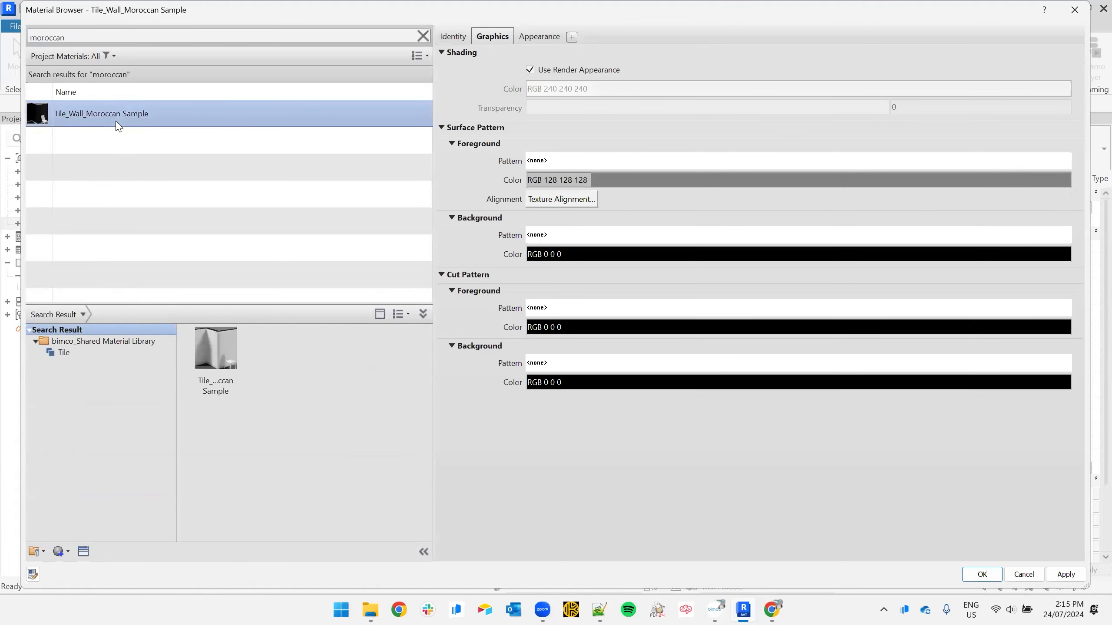
pyautogui.click(546, 41)
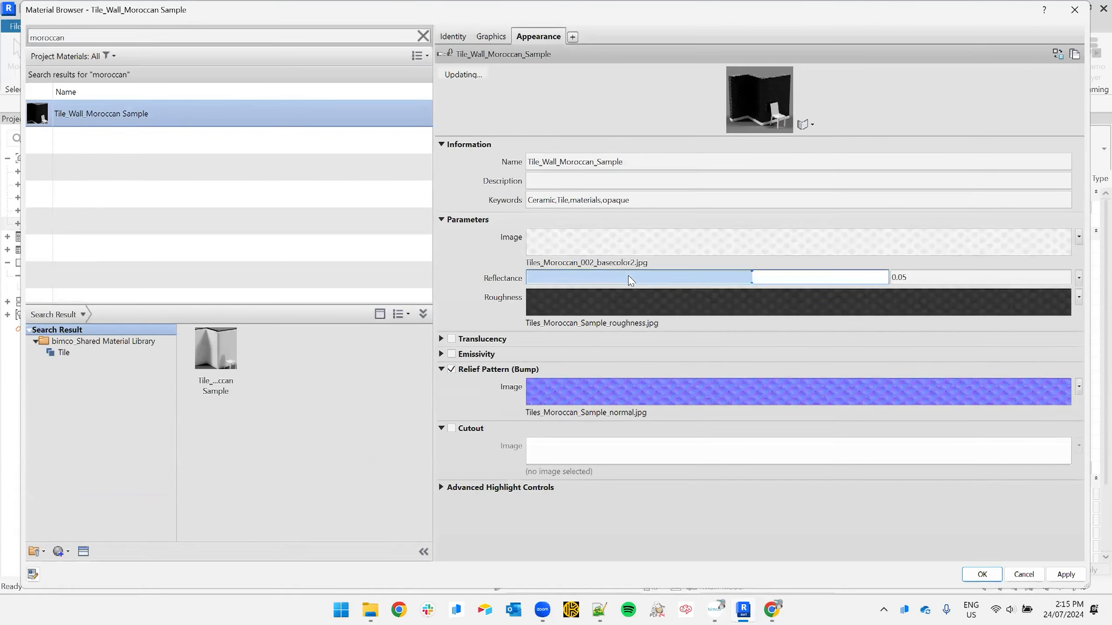
pyautogui.moveTo(641, 267)
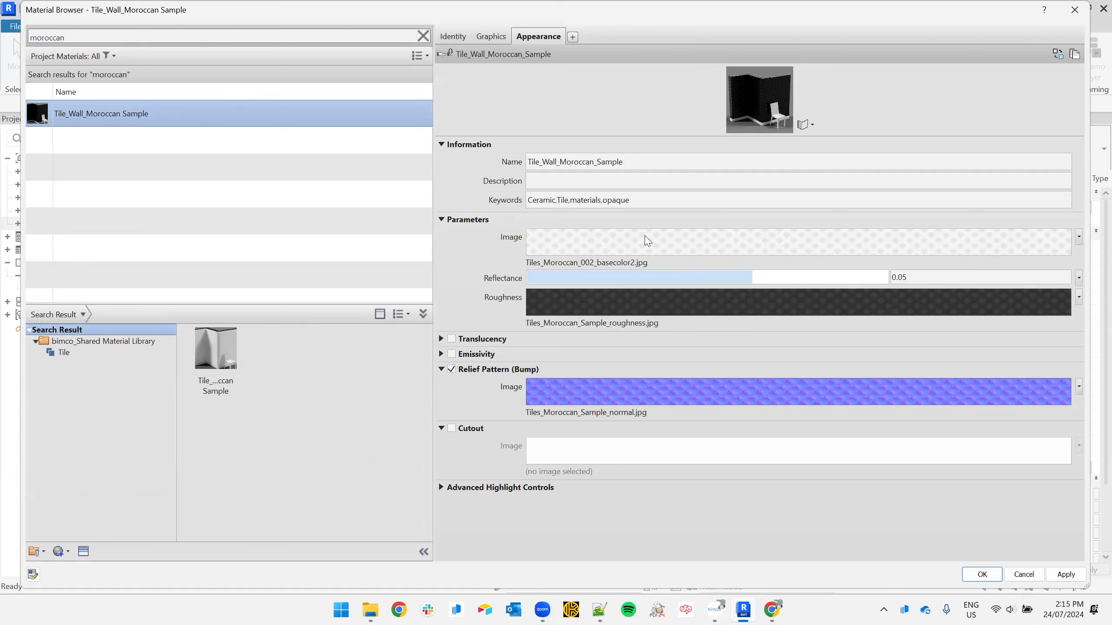
pyautogui.moveTo(647, 240)
# Clear the material search and expand the categories of the 00000_Project Material Library
pyautogui.doubleClick(52, 41)
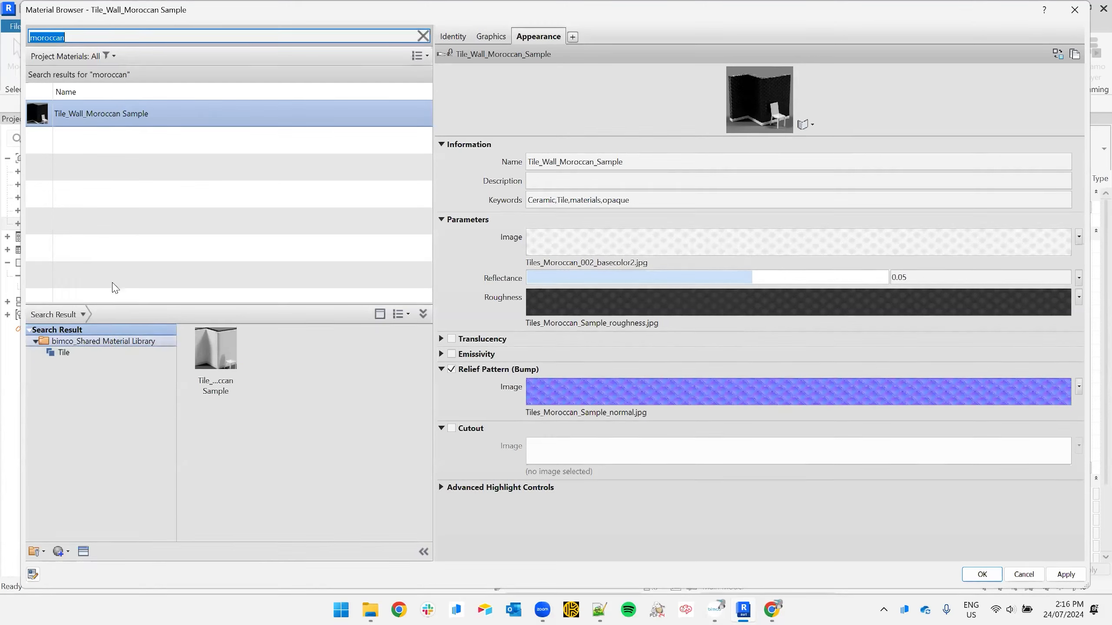
pyautogui.press('BackSpace')
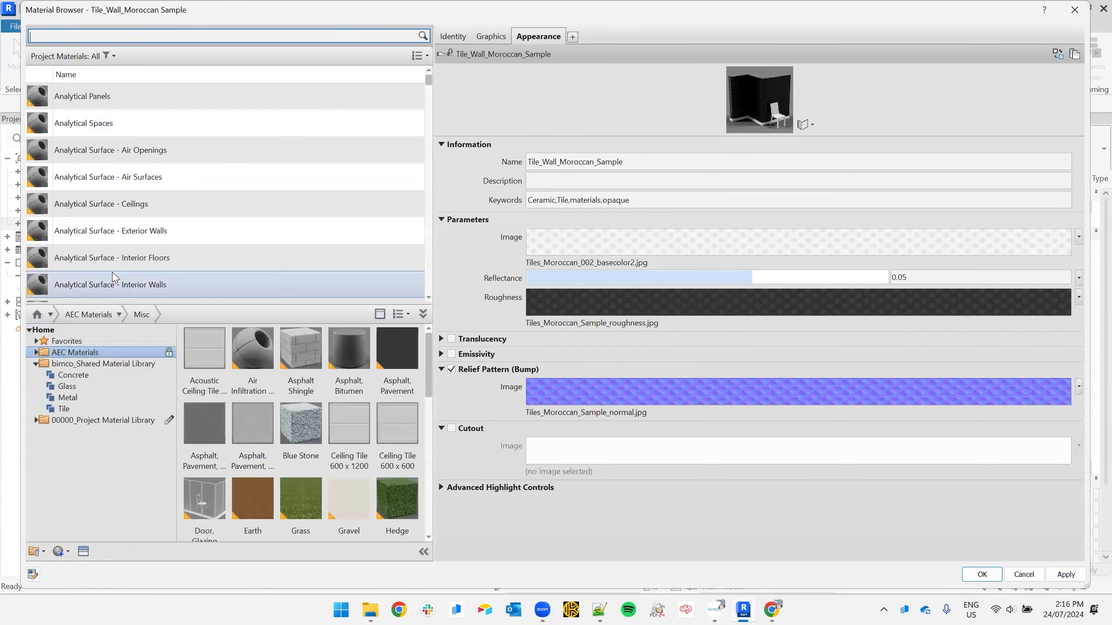
pyautogui.click(36, 421)
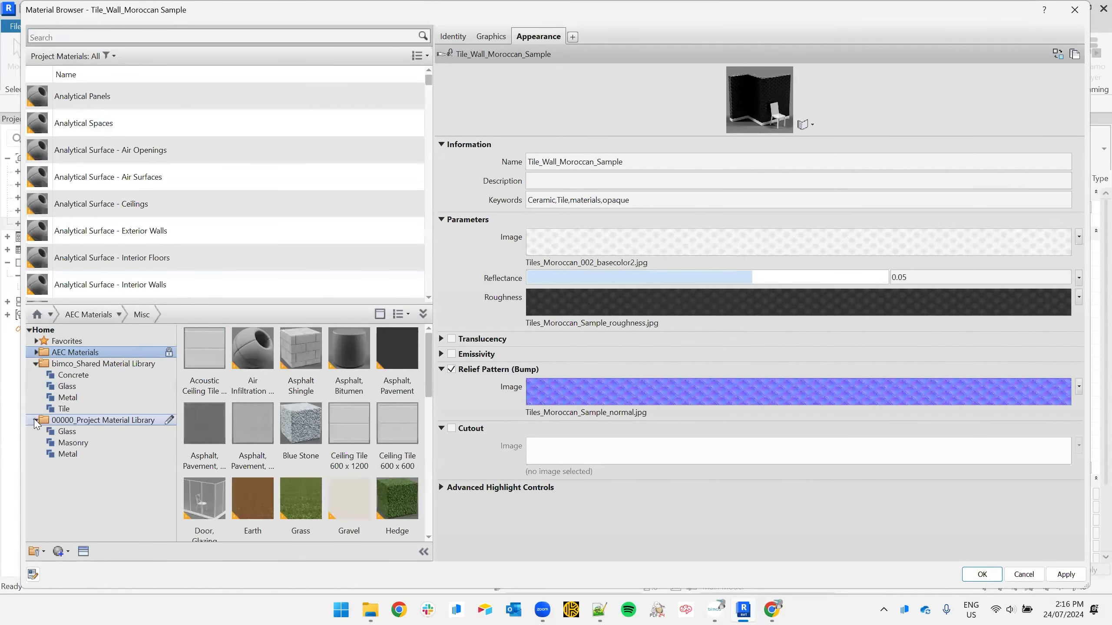
# Examine the appearance of Tile_Wall_Moroccan Sample in bimco_Shared Material Library's Tile category and Masonry_Offset Pavers in the project library's Masonry category
pyautogui.click(73, 375)
pyautogui.click(69, 400)
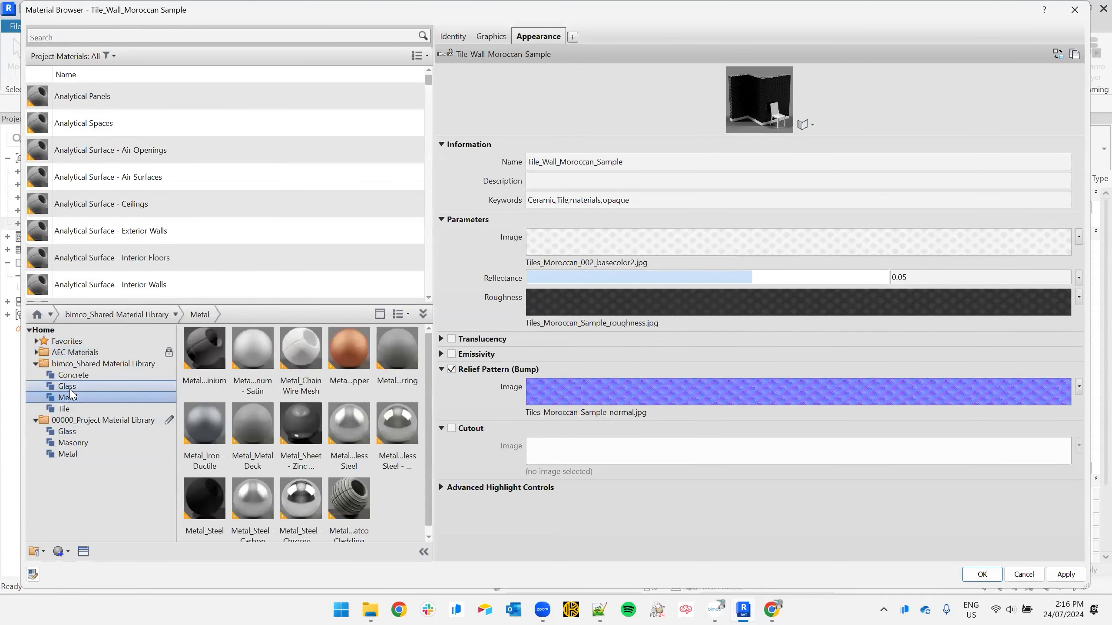
pyautogui.click(64, 409)
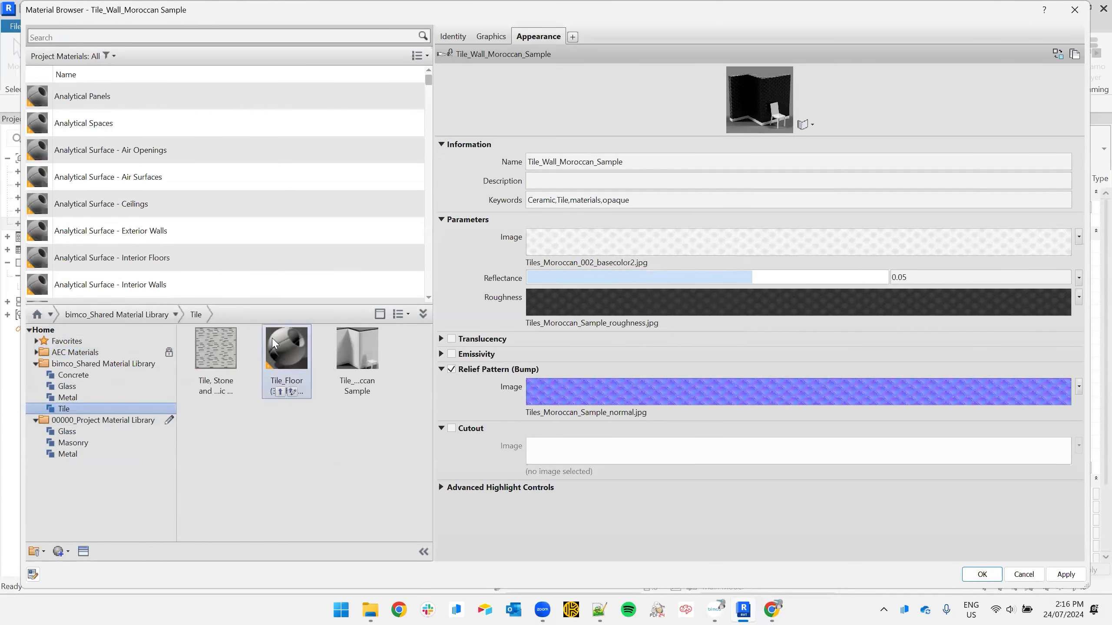
pyautogui.click(351, 390)
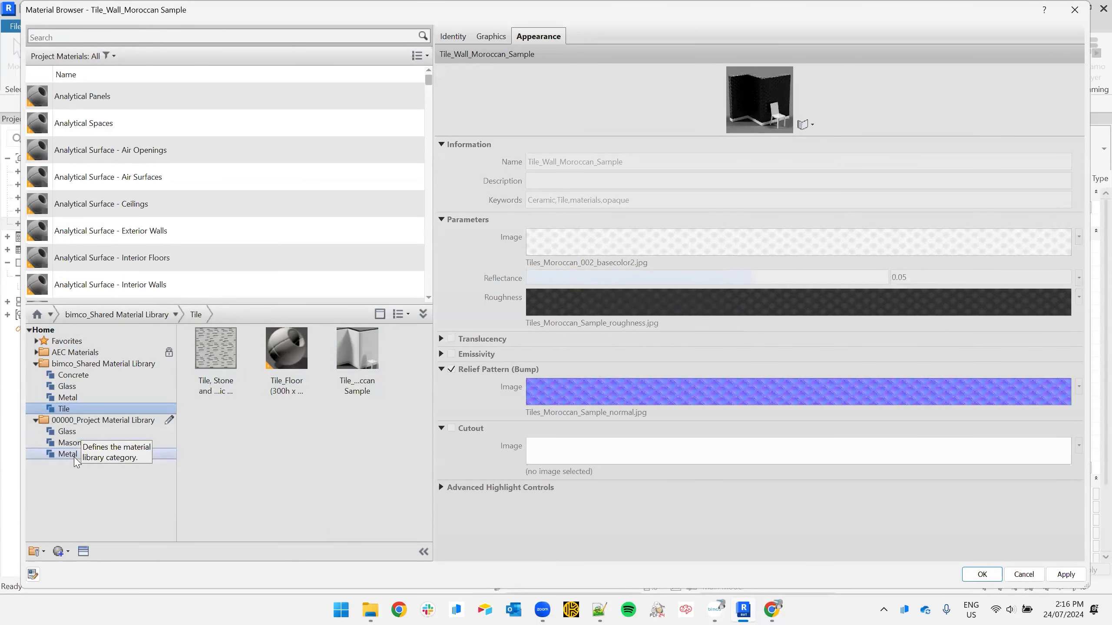
pyautogui.click(76, 444)
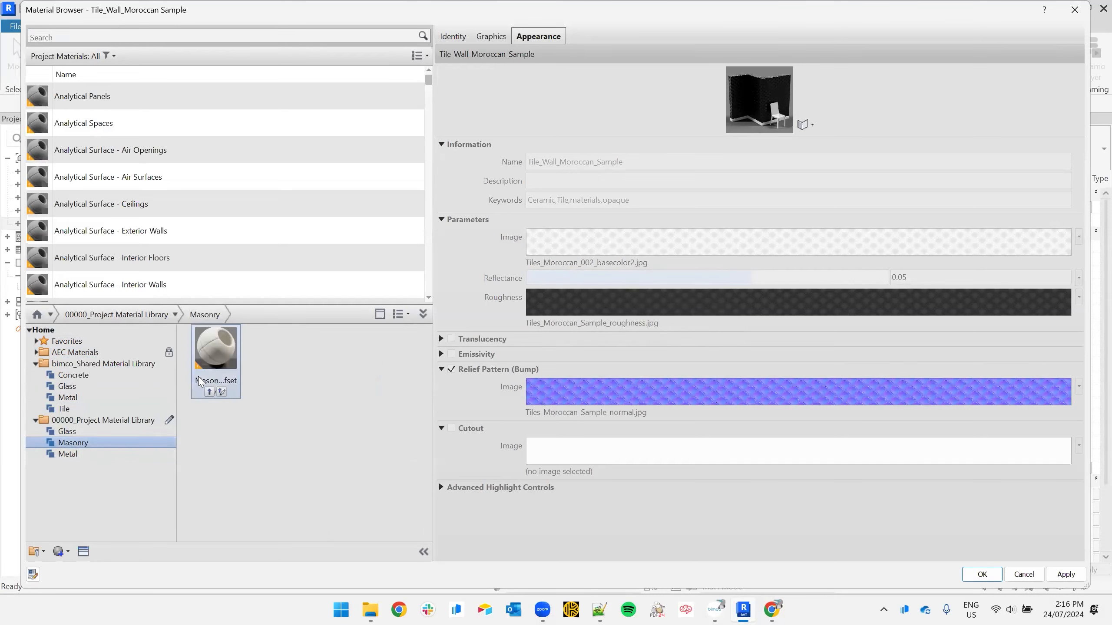
pyautogui.click(221, 356)
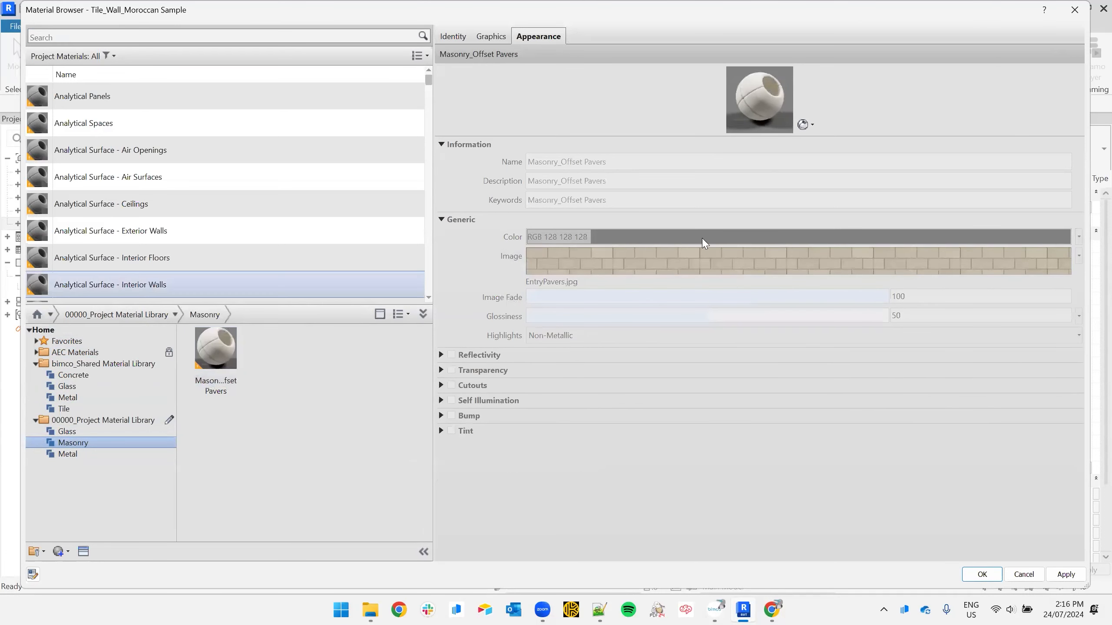
pyautogui.moveTo(568, 284)
pyautogui.hotkey('alt', 'Tab')
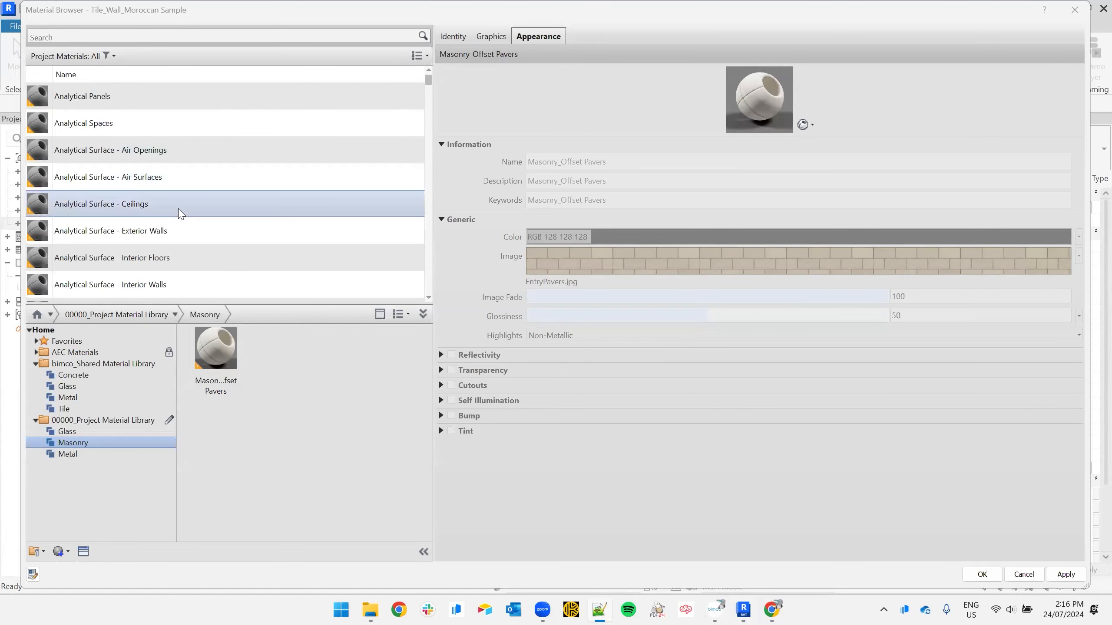
pyautogui.scroll(-1, 170, 245)
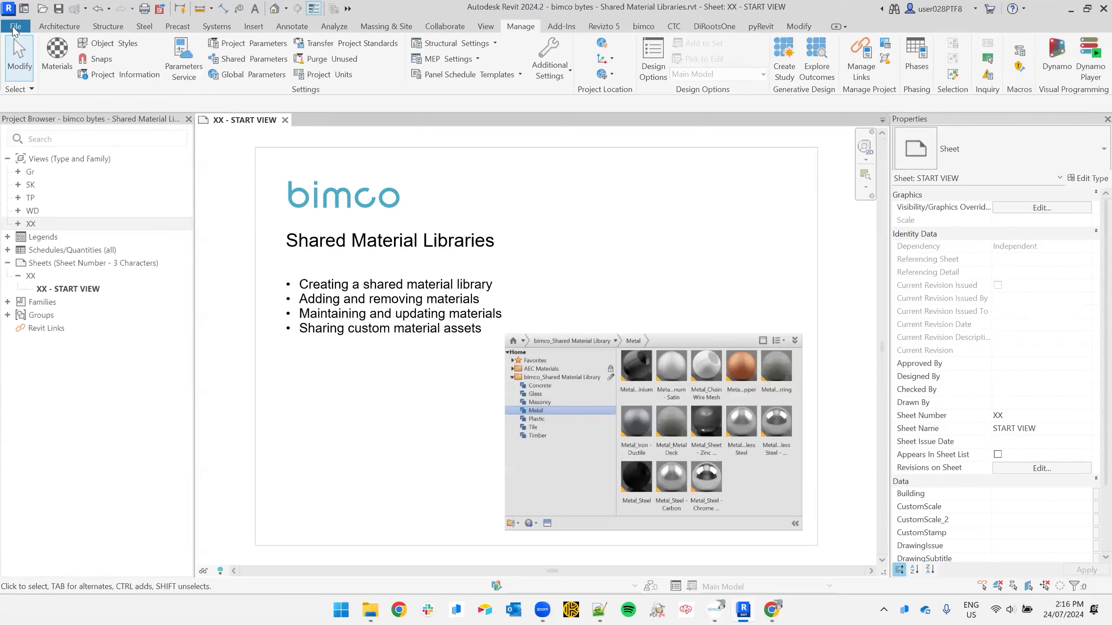
# Add the Shared Material Libraries\Project Material Assets folder as an additional render appearance path in the Rendering options
pyautogui.click(15, 26)
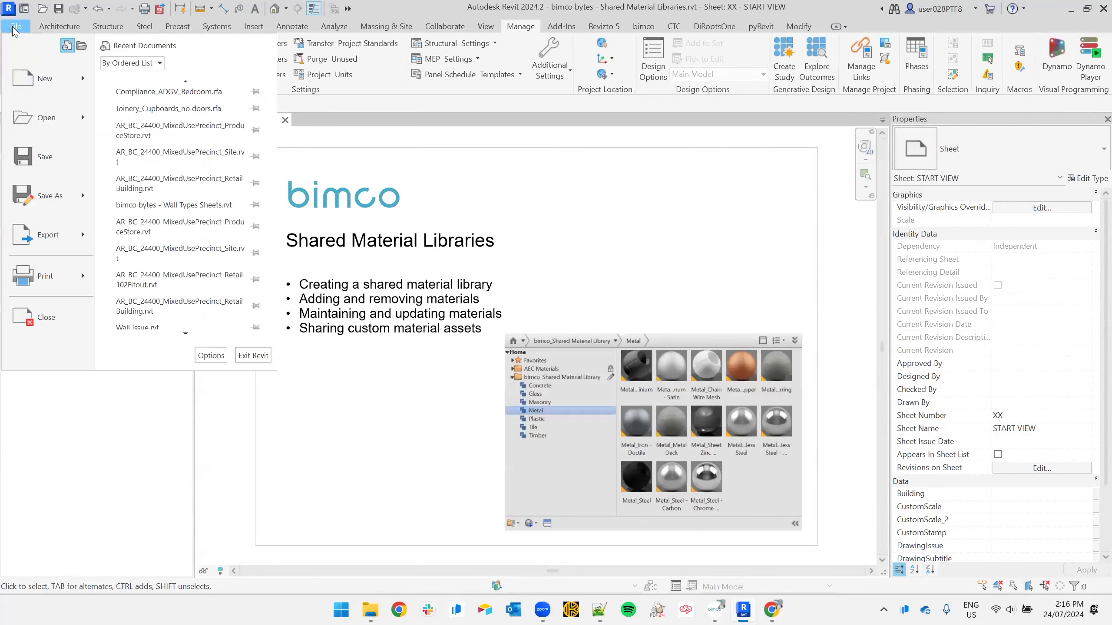
pyautogui.click(211, 356)
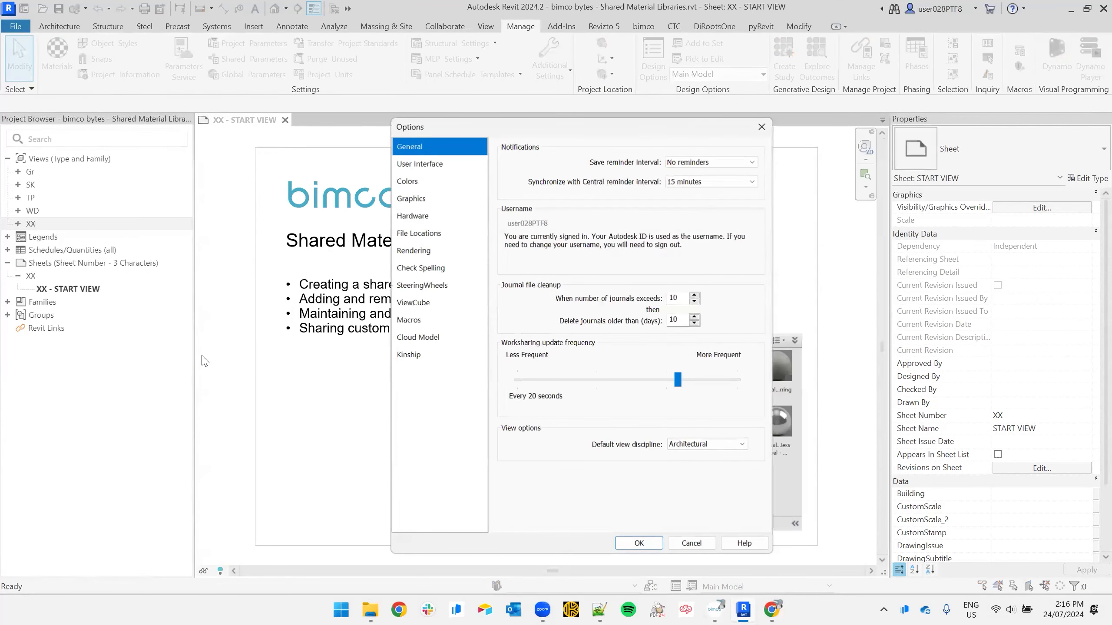
pyautogui.click(414, 252)
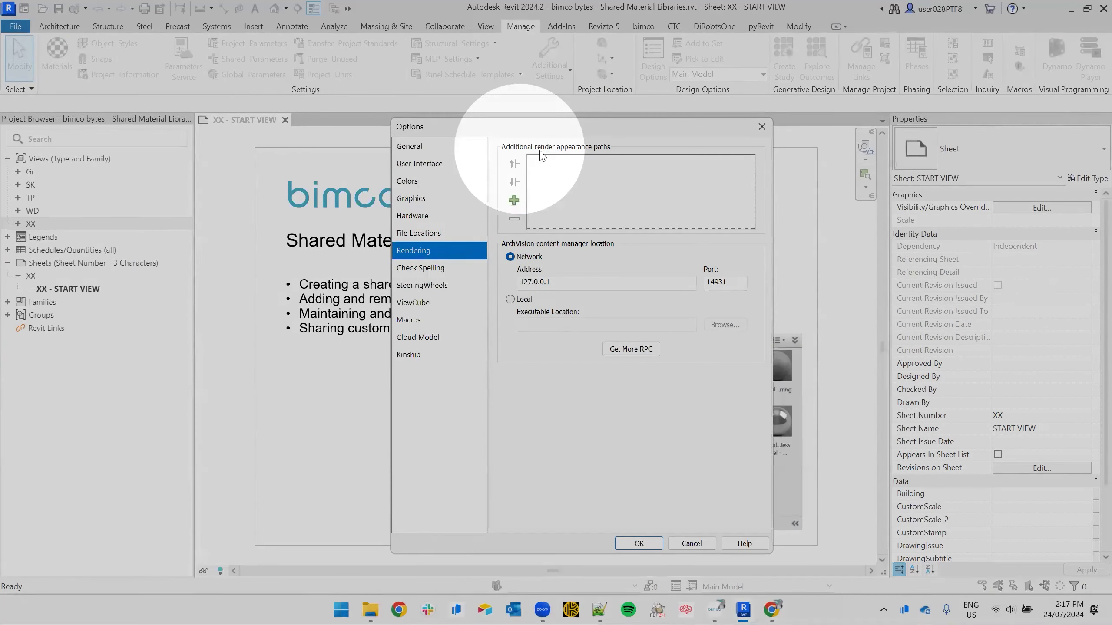
pyautogui.click(515, 201)
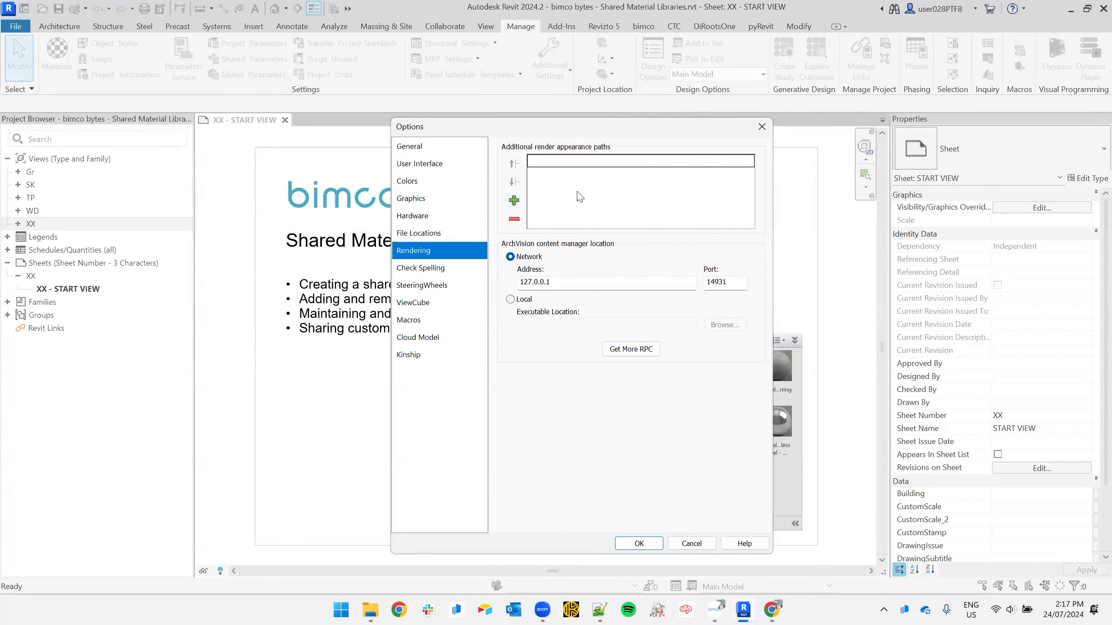
pyautogui.click(748, 161)
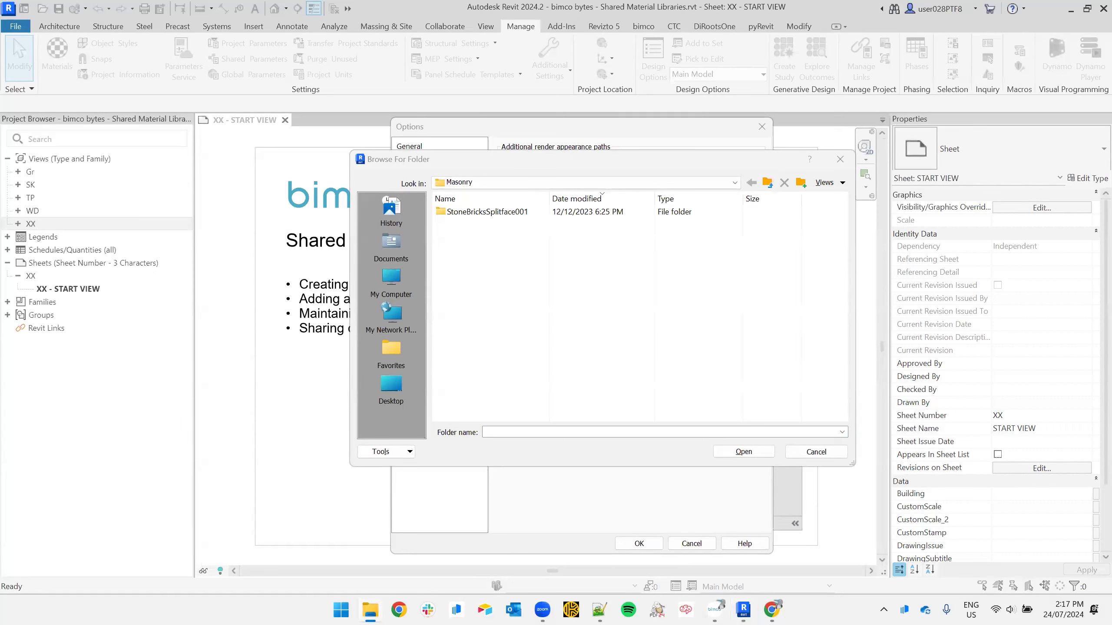
pyautogui.click(568, 433)
pyautogui.hotkey('ctrl', 'v')
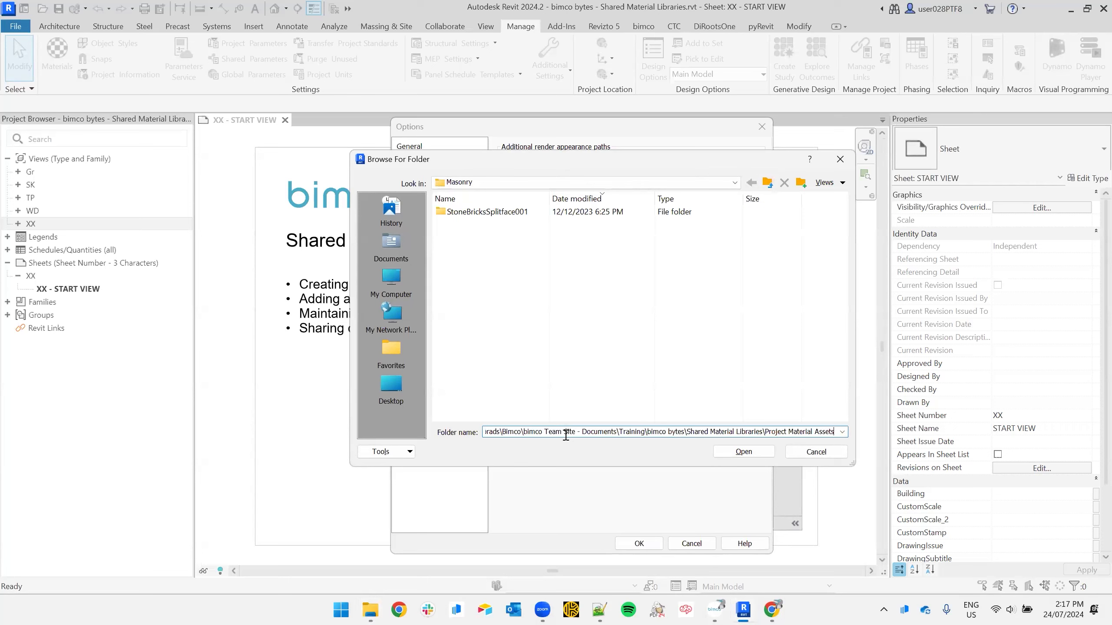
pyautogui.press('Return')
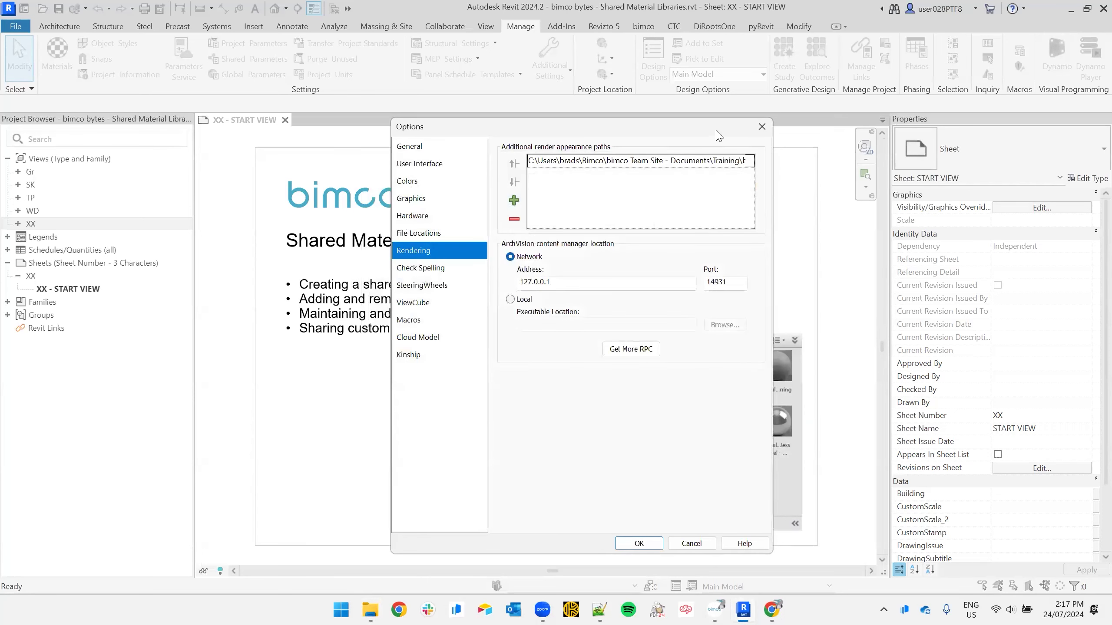
pyautogui.click(639, 543)
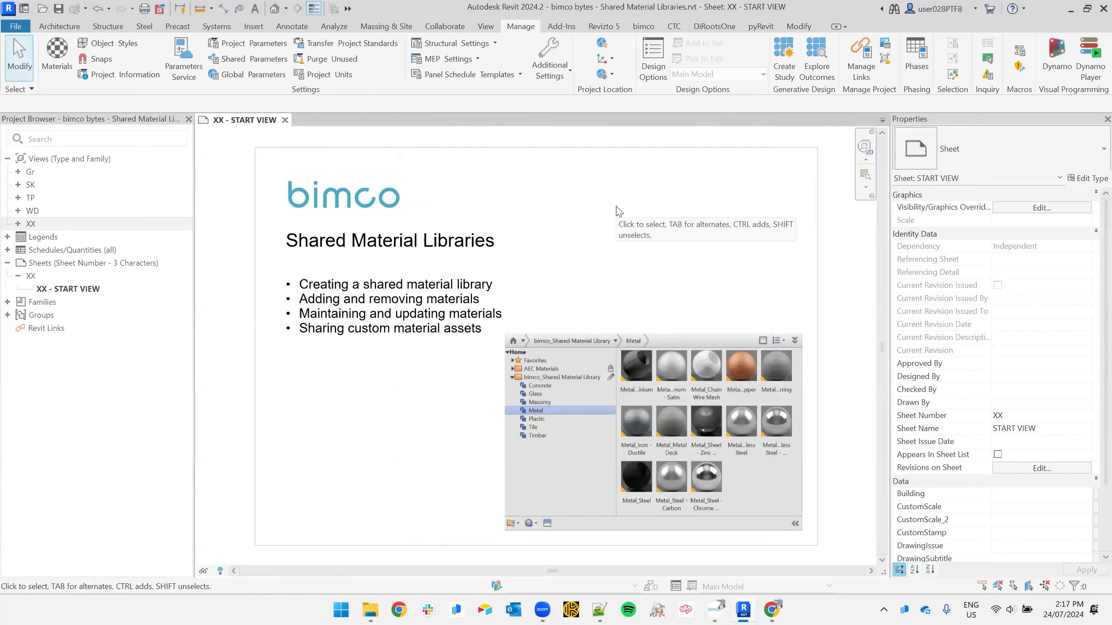
# Examine the appearance image files of Tile_Wall_Moroccan Sample in the Material Browser and show the contents of the 00000_Project Material Library
pyautogui.click(57, 55)
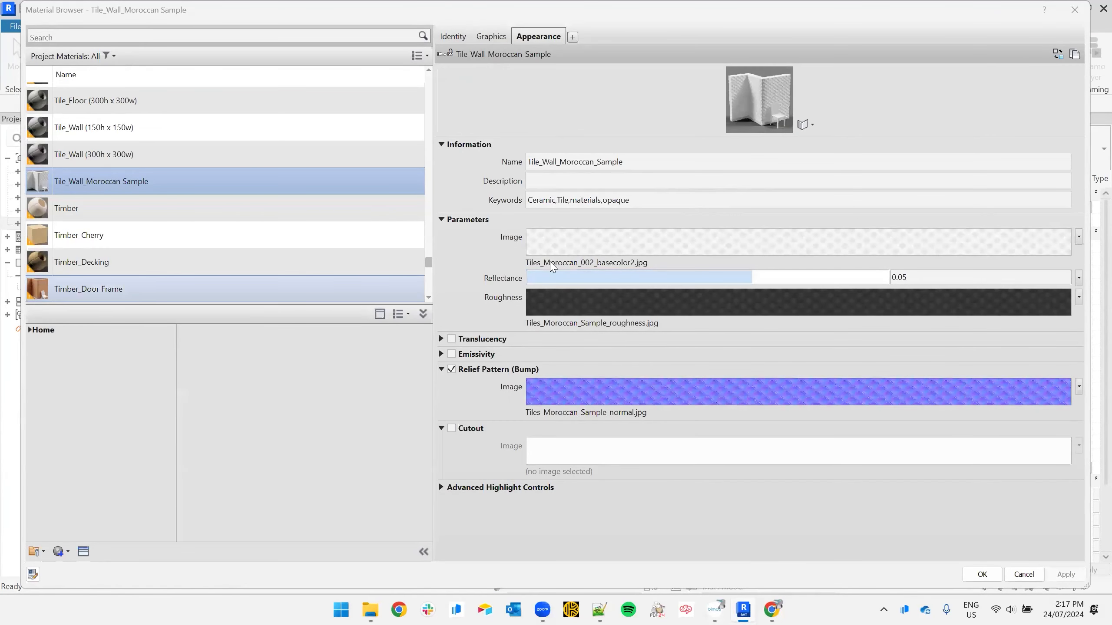
pyautogui.moveTo(553, 266)
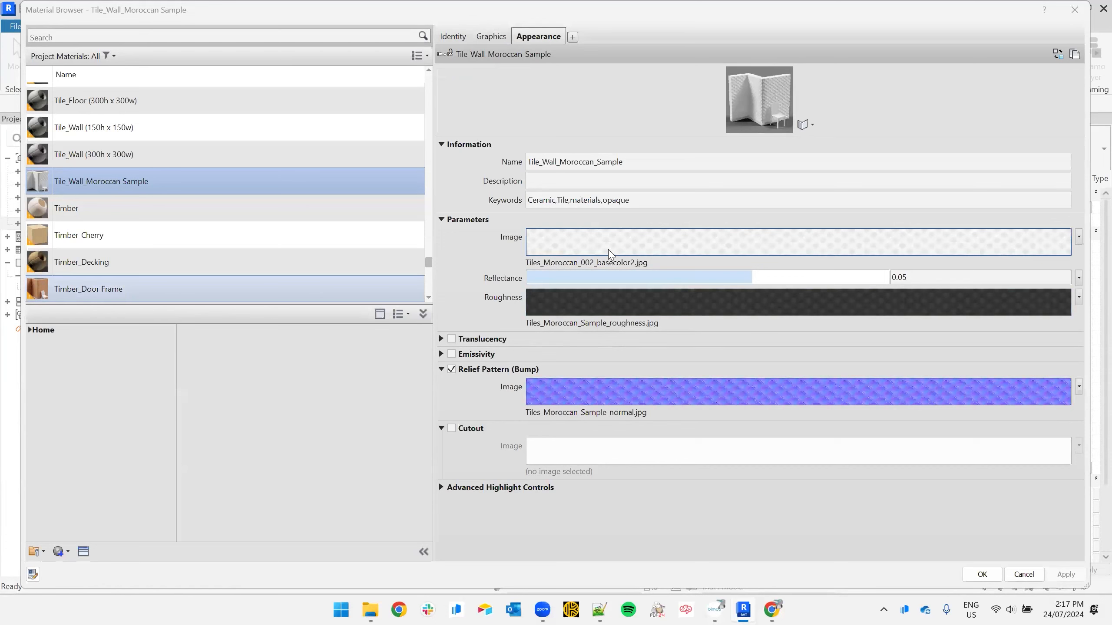
pyautogui.click(29, 330)
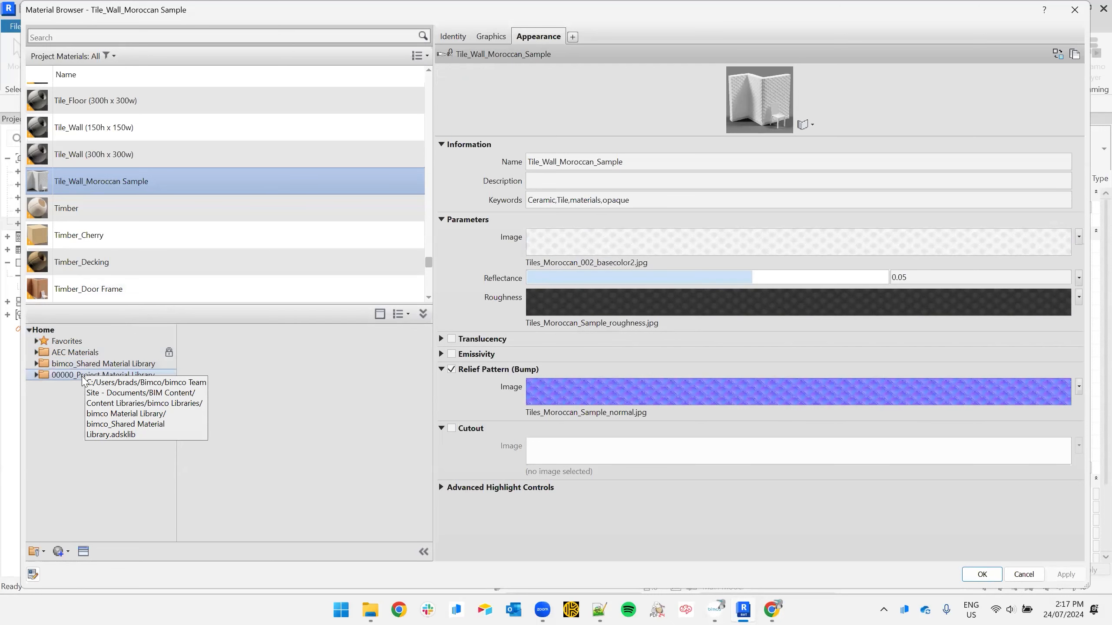
pyautogui.click(87, 375)
pyautogui.hotkey('alt', 'Tab')
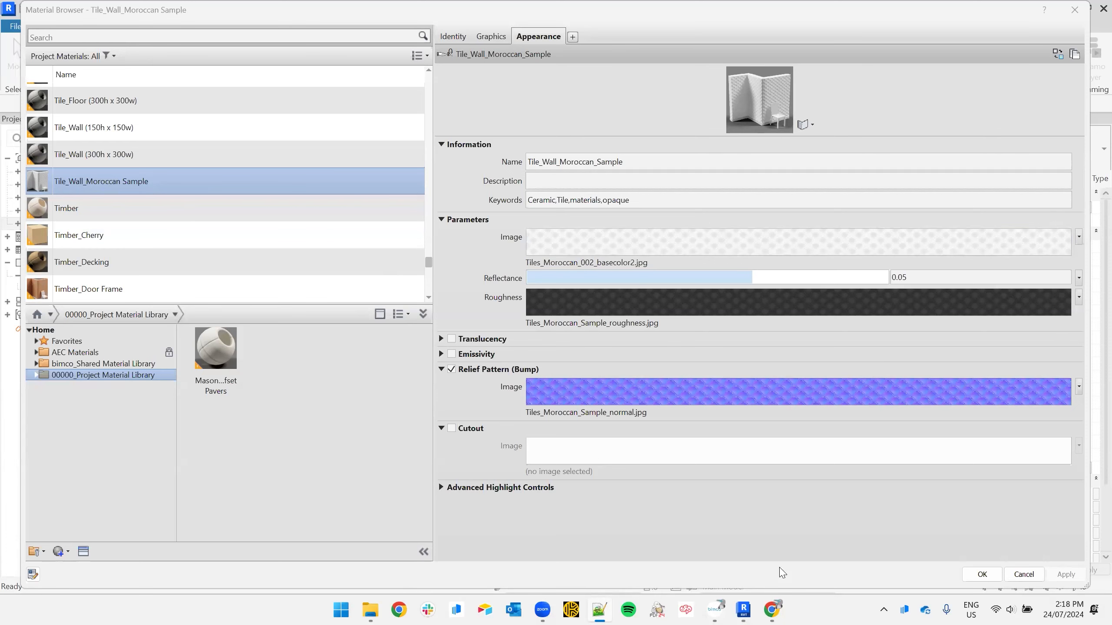
pyautogui.moveTo(769, 606)
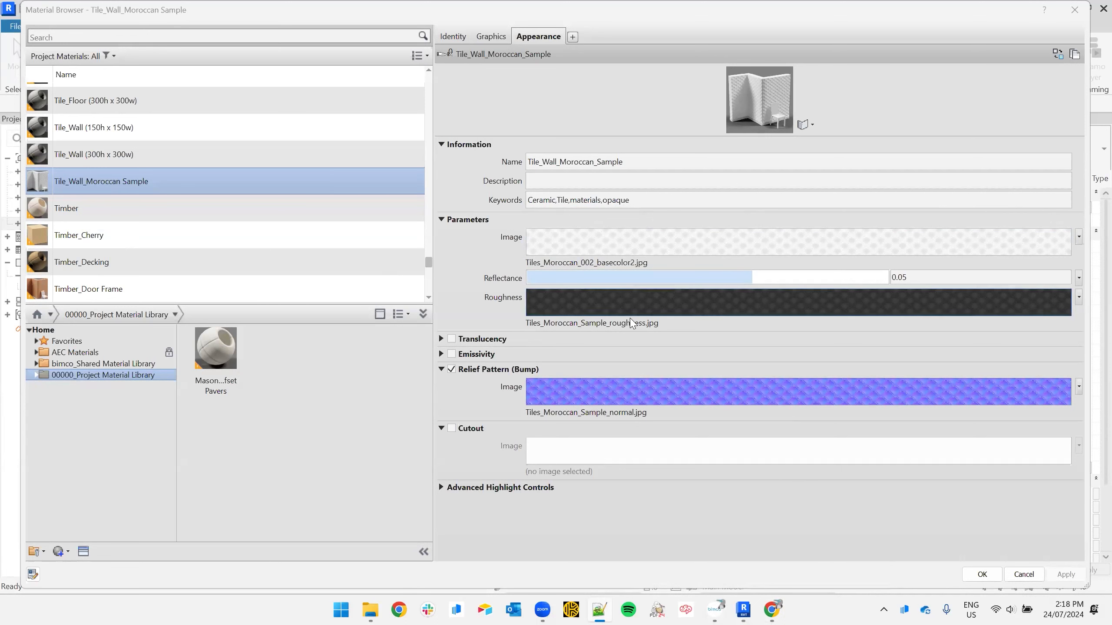
pyautogui.moveTo(633, 328)
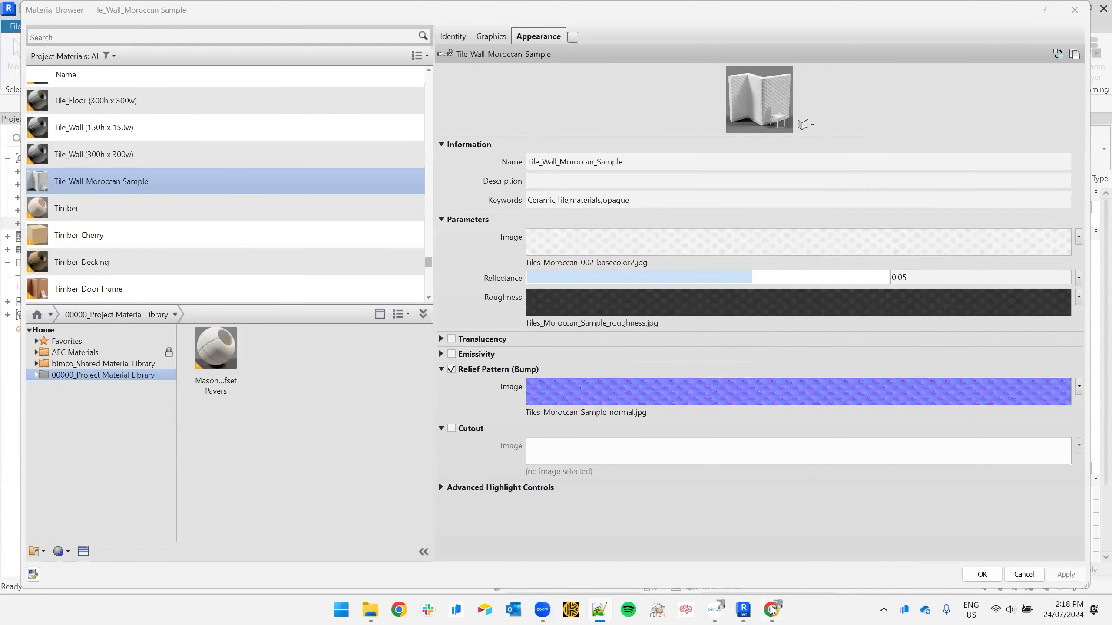
# Switch to Autodesk Docs in Chrome and examine the bimco folder structure and Moroccan tile images of the 00000 - bimco Material Assets project
pyautogui.click(800, 556)
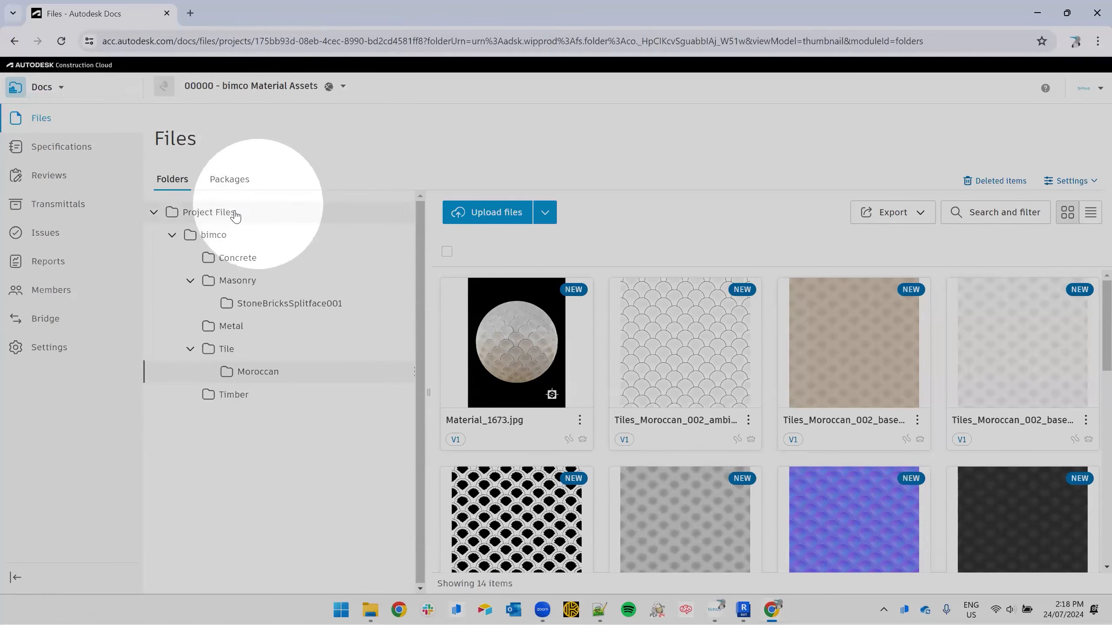
pyautogui.click(172, 236)
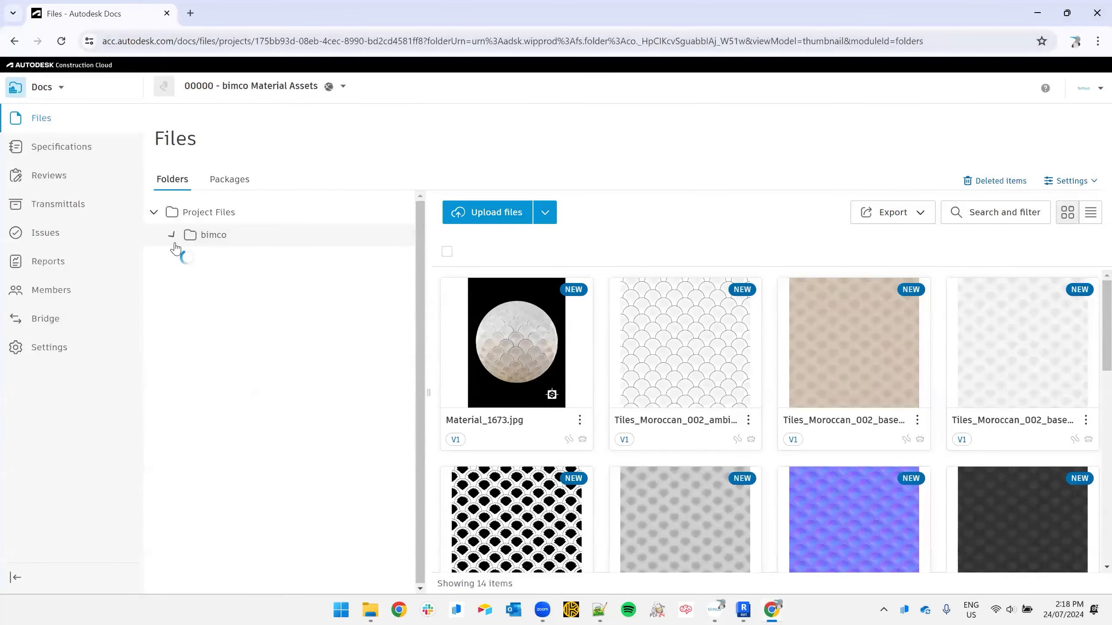
pyautogui.click(173, 236)
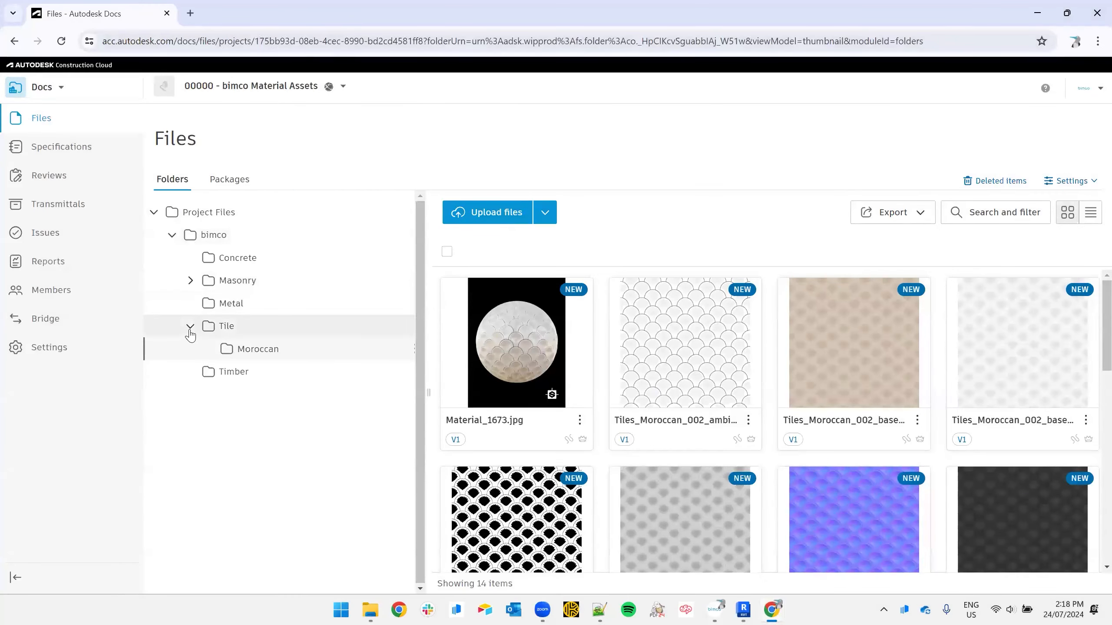
pyautogui.click(190, 326)
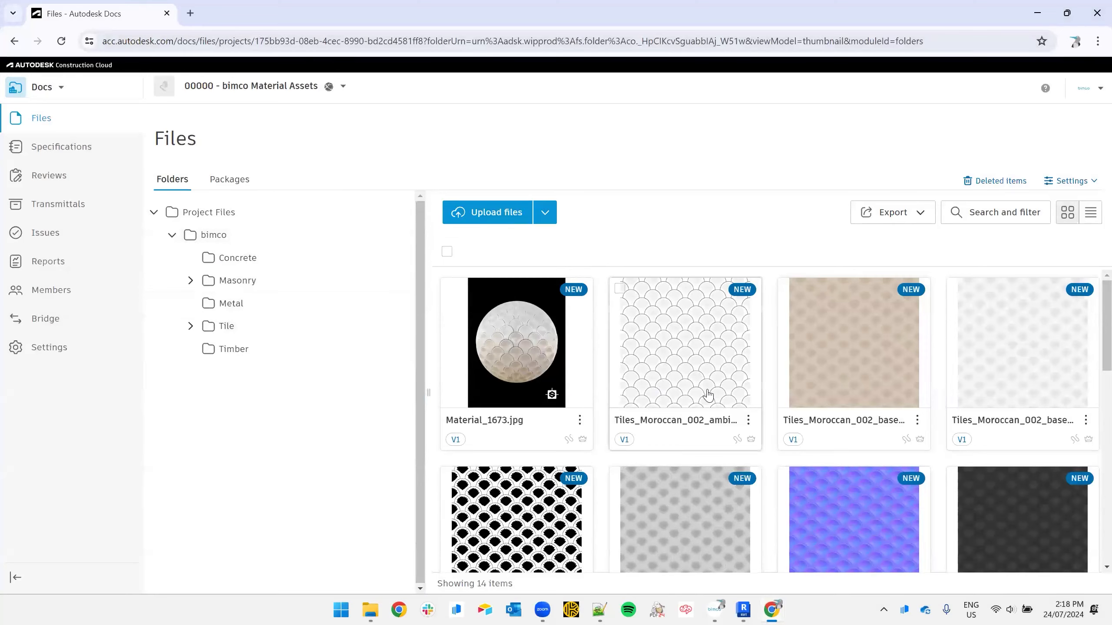
pyautogui.scroll(-6, 734, 485)
pyautogui.scroll(6, 735, 483)
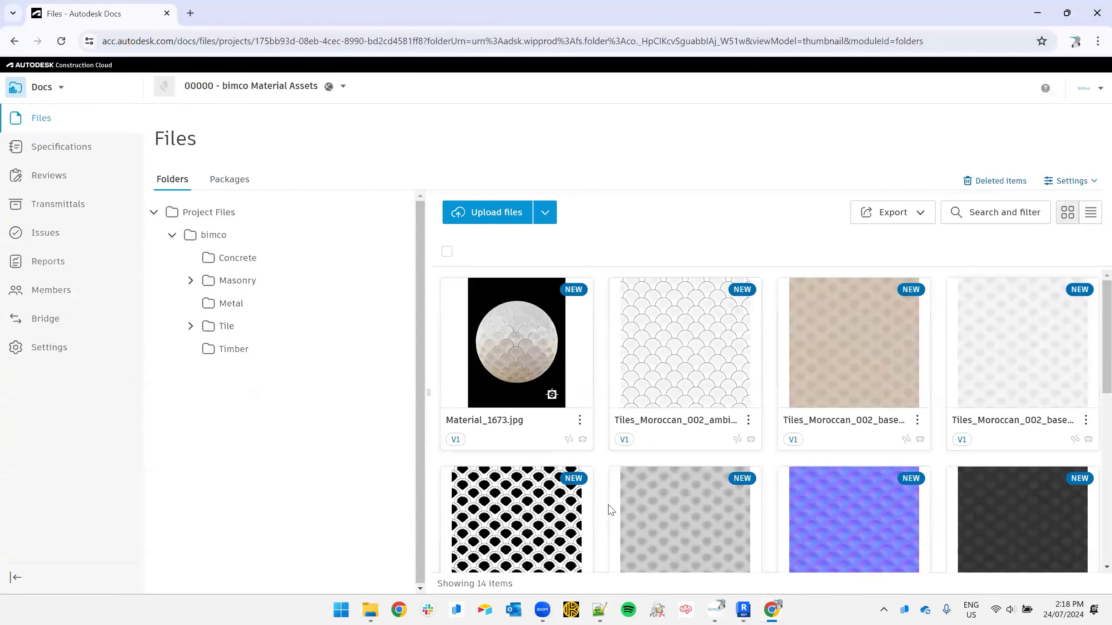
# Try to change the Autodesk Desktop Connector workspace, and dismiss the resulting dialog
pyautogui.click(882, 610)
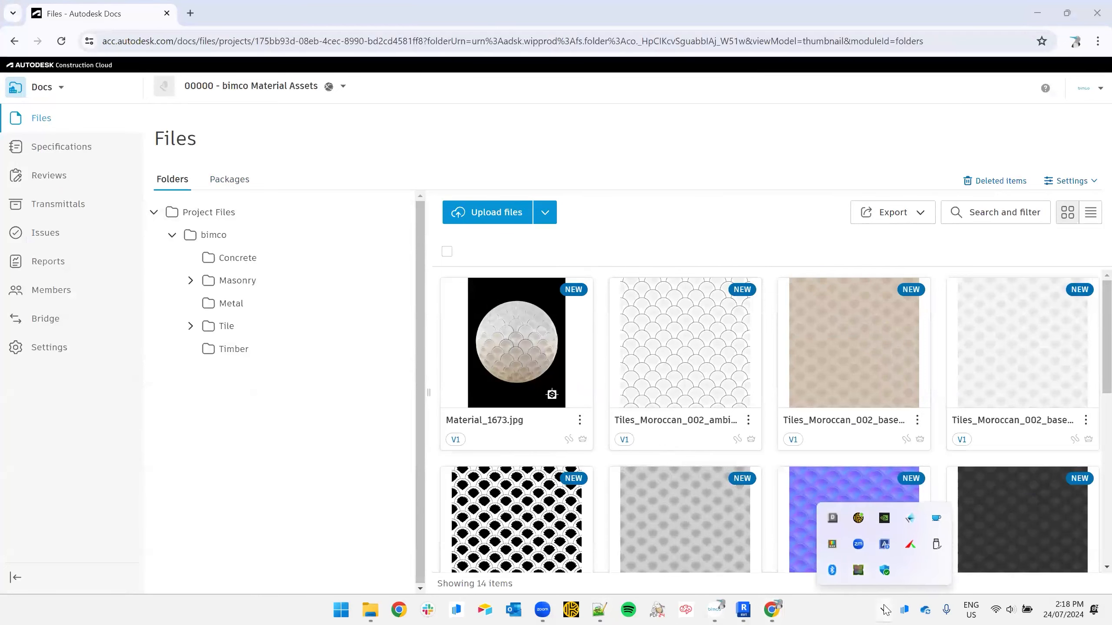
pyautogui.rightClick(834, 523)
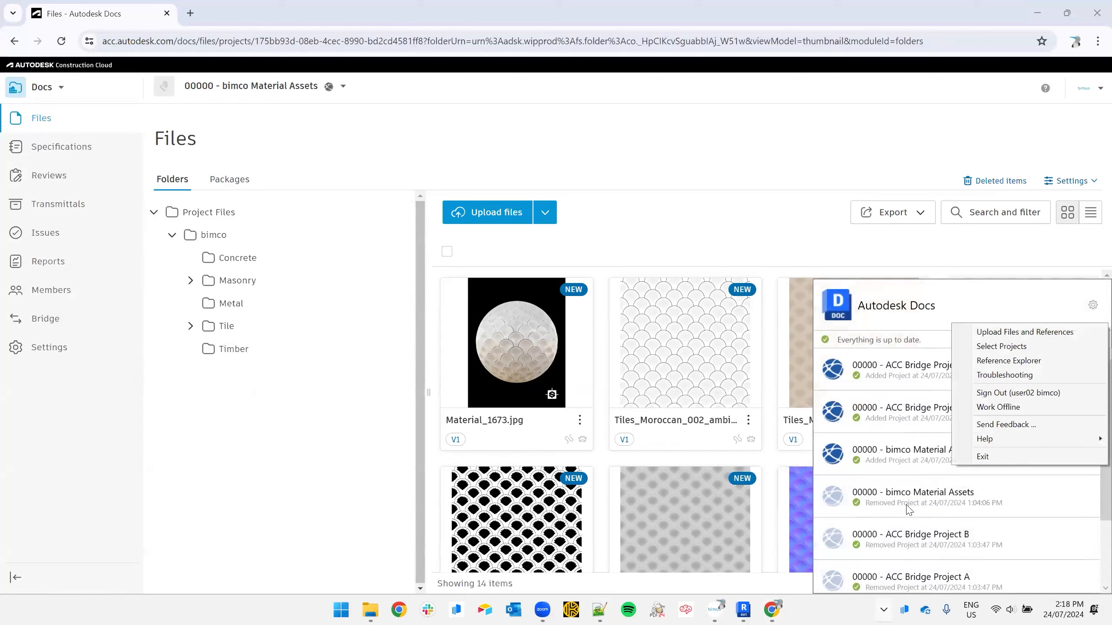
pyautogui.moveTo(1028, 444)
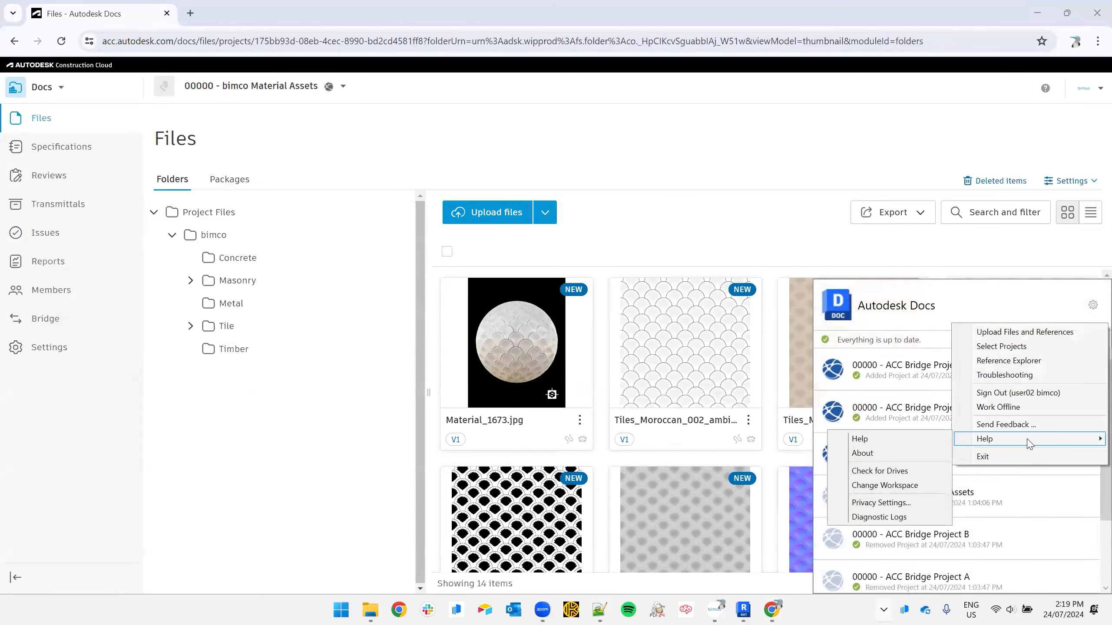
pyautogui.click(882, 486)
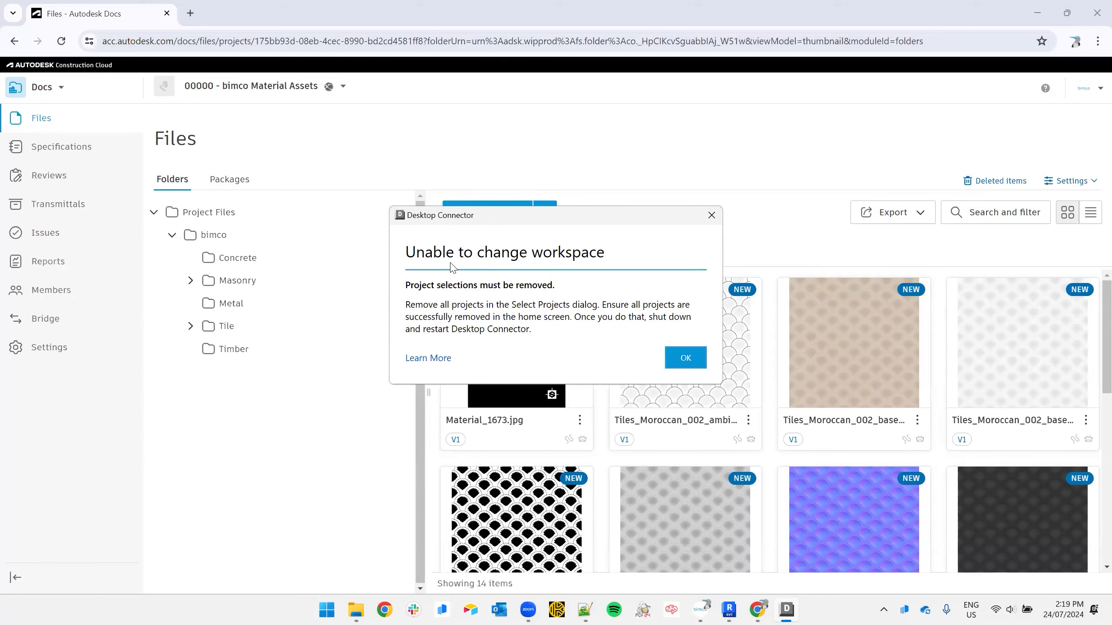
pyautogui.click(684, 360)
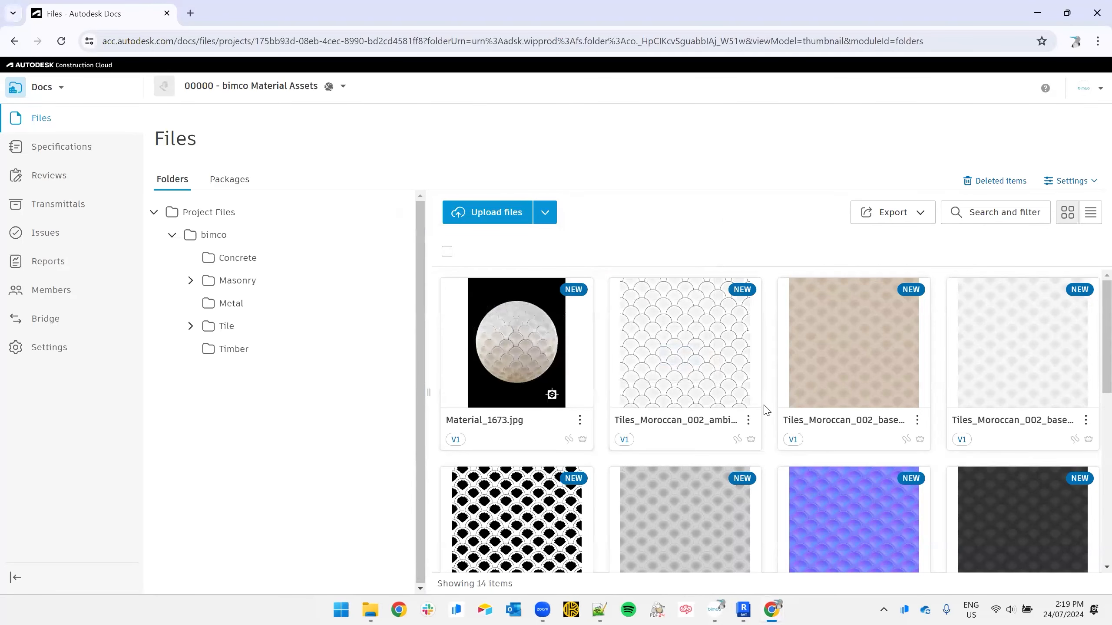